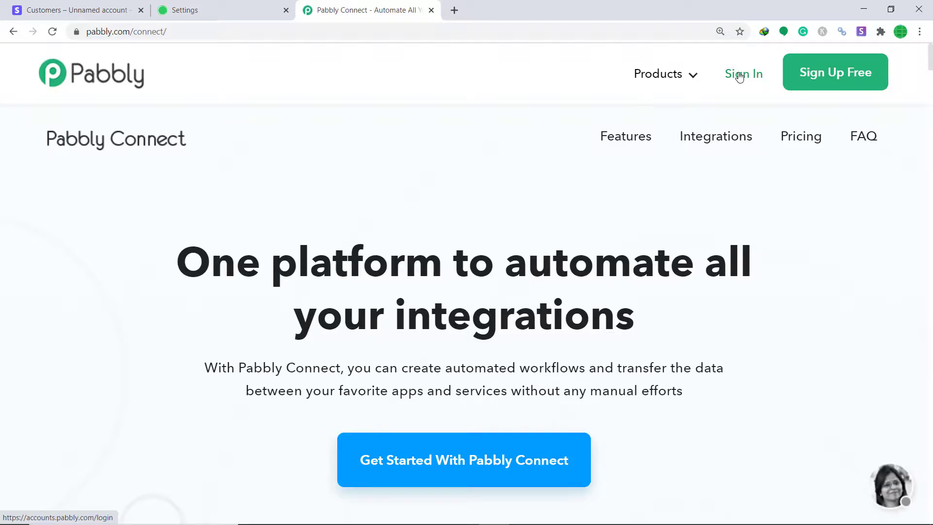
# - Sign in to Pabbly, open the Connect app via Access Now, and start a new workflow
pyautogui.click(739, 77)
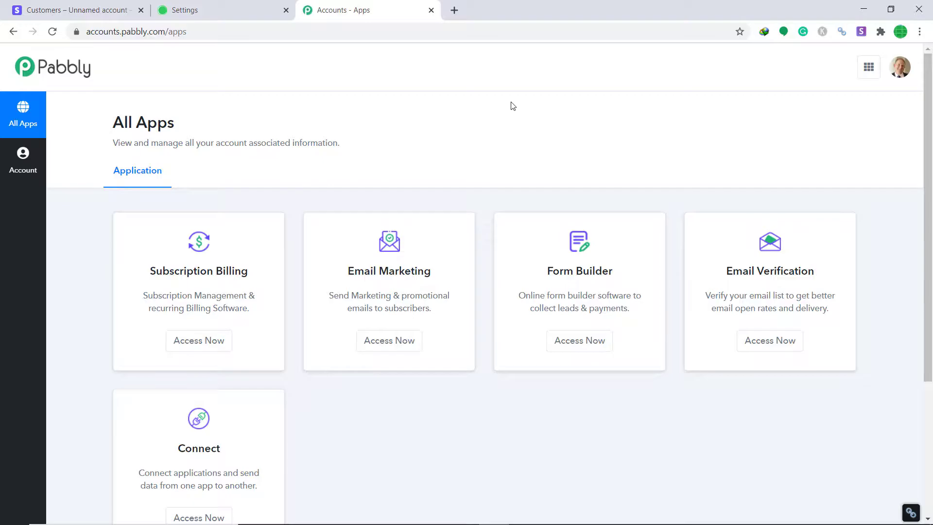
pyautogui.scroll(-4, 511, 107)
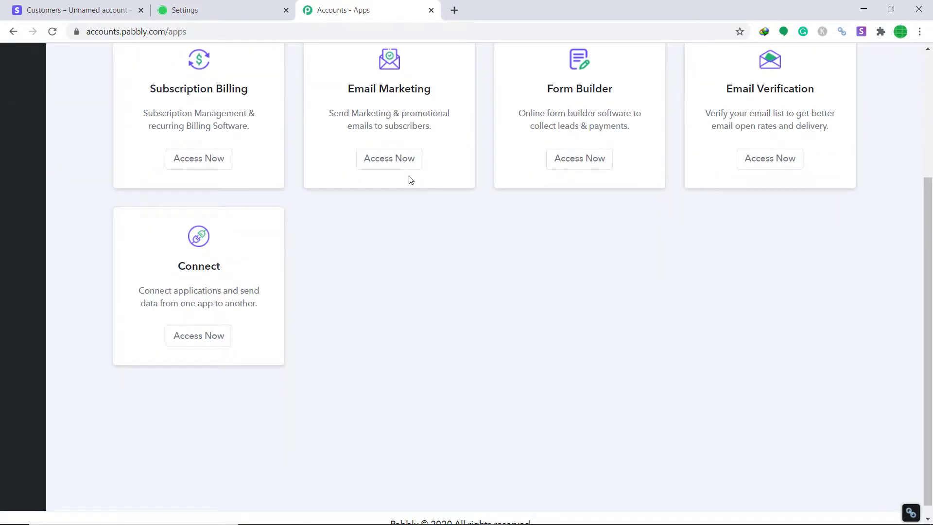
pyautogui.click(207, 335)
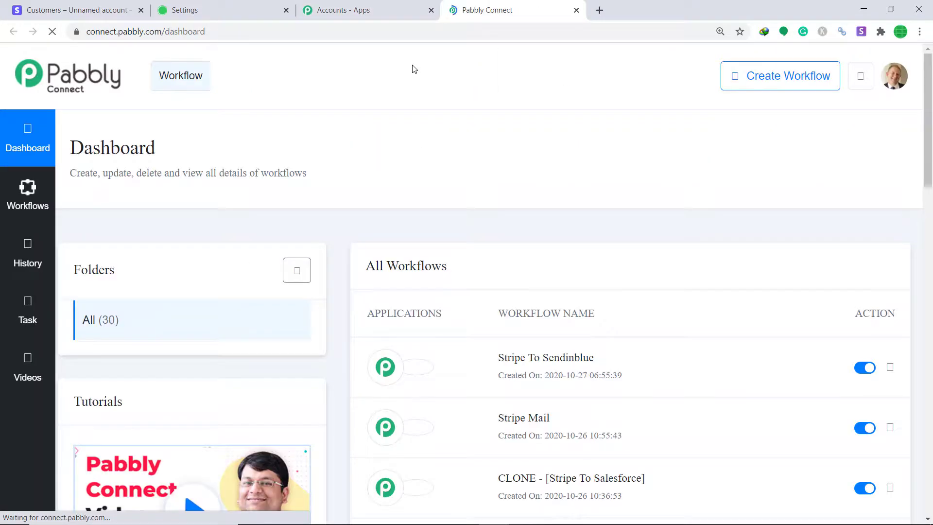
pyautogui.click(781, 82)
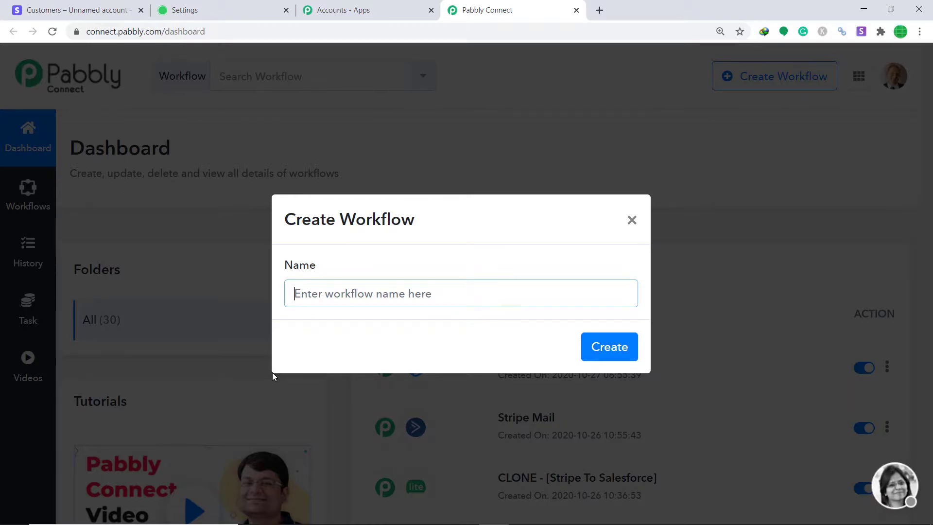
# - Name the new workflow 'Stripe To Tribe' and create it
pyautogui.write('Stripe To ')
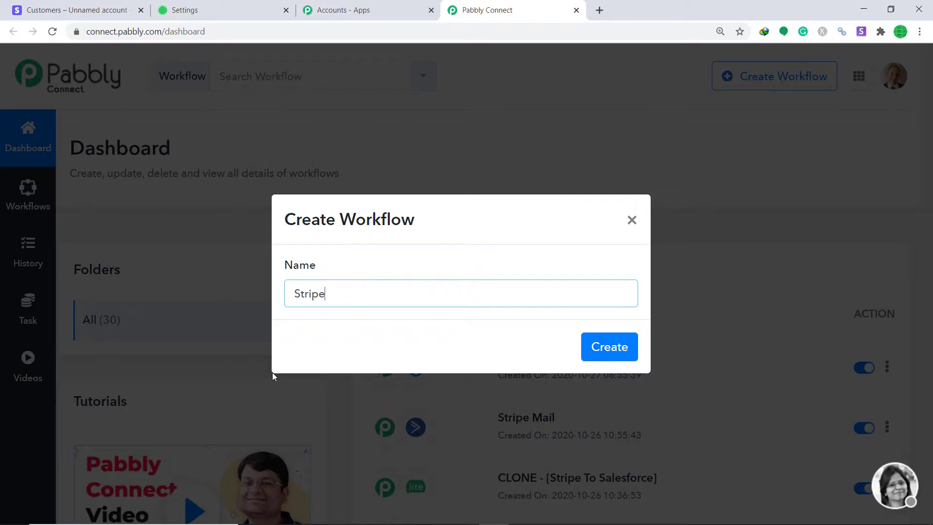
pyautogui.write('Tribe')
pyautogui.click(615, 348)
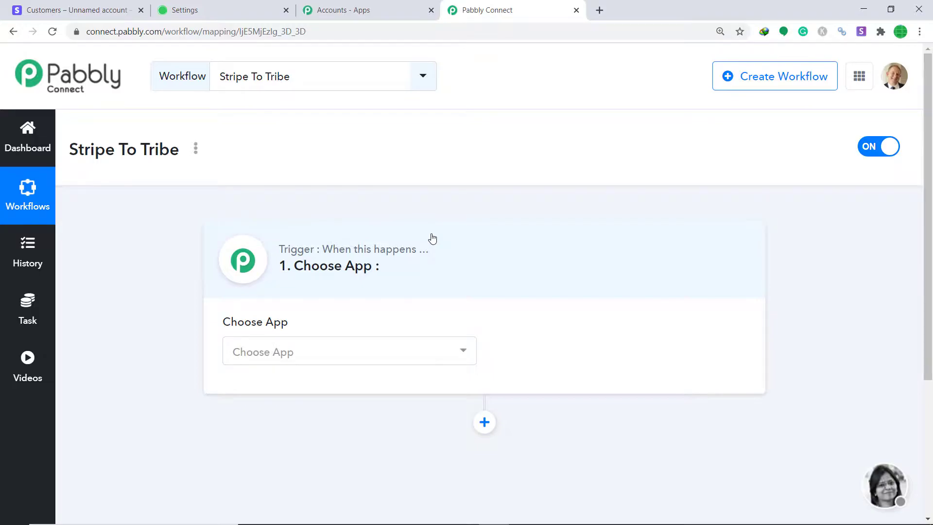
# - Choose Stripe as the trigger app with the New Customer event
pyautogui.click(367, 353)
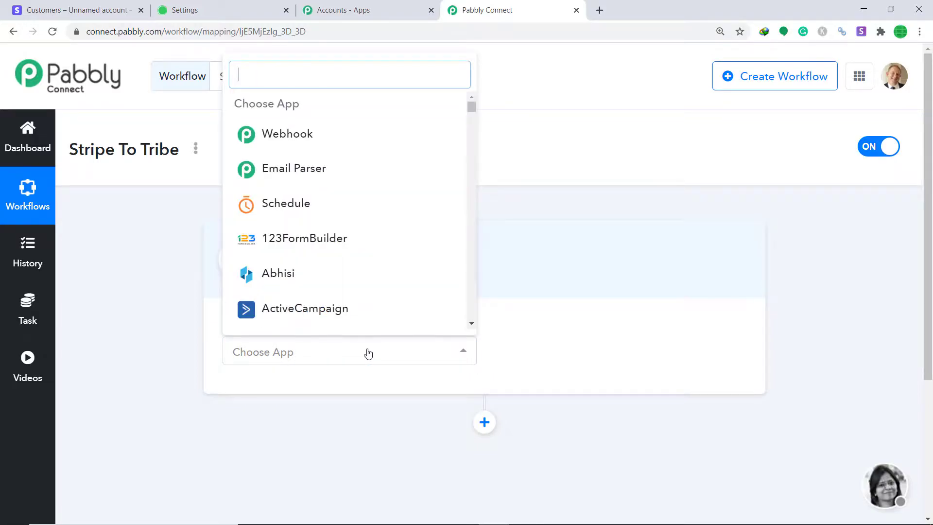
pyautogui.write('Strip')
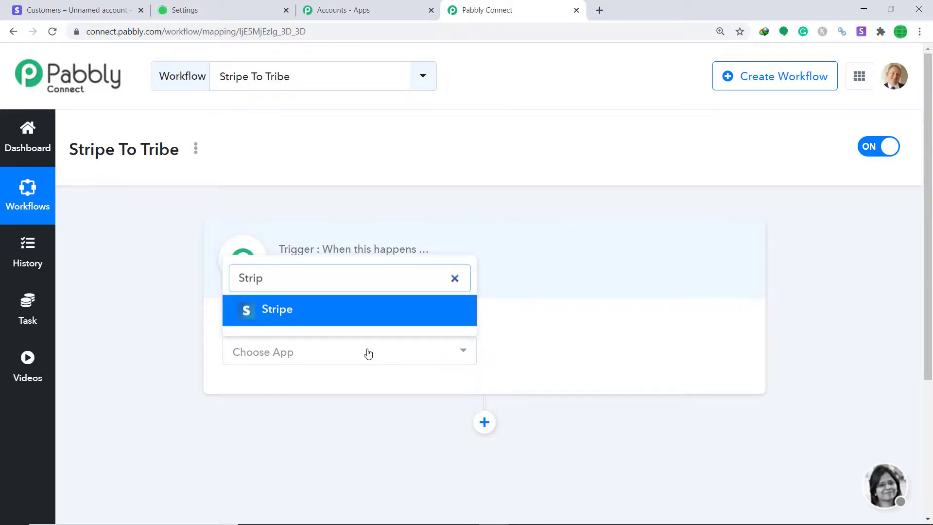
pyautogui.click(377, 304)
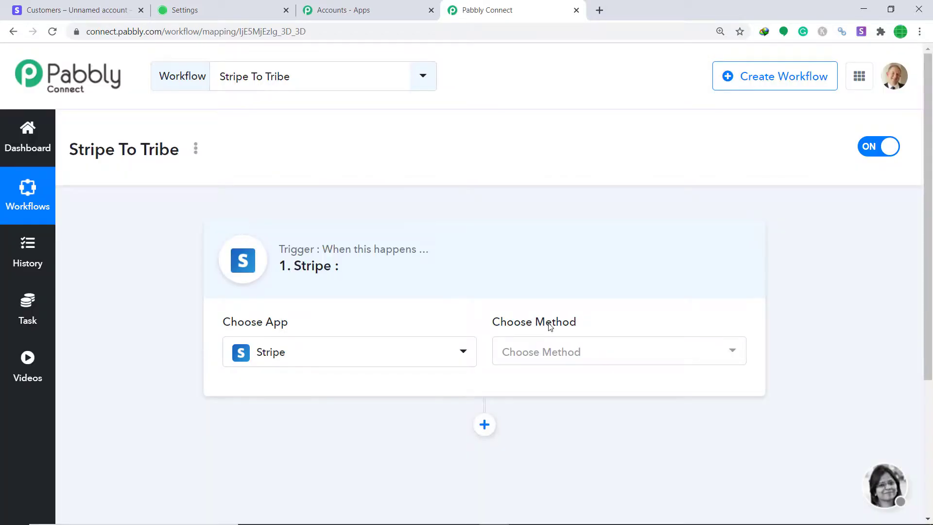
pyautogui.click(571, 361)
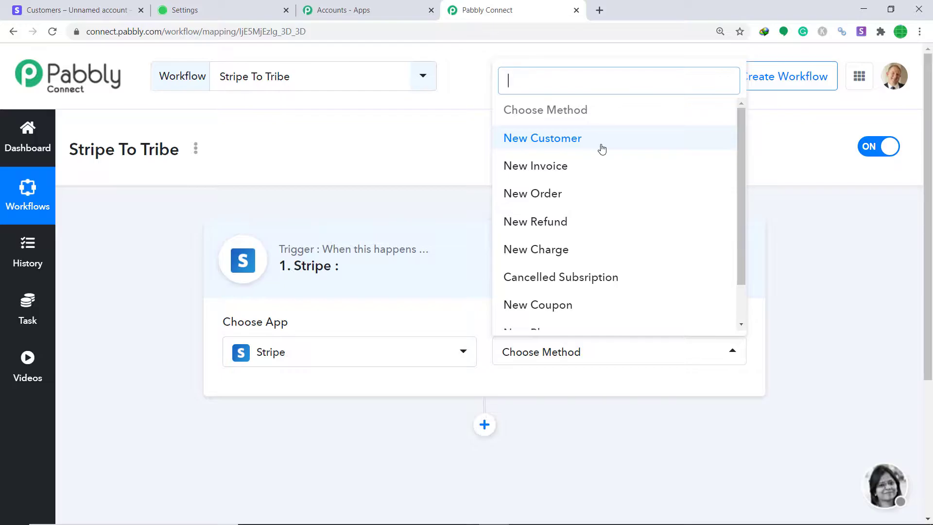
pyautogui.click(602, 150)
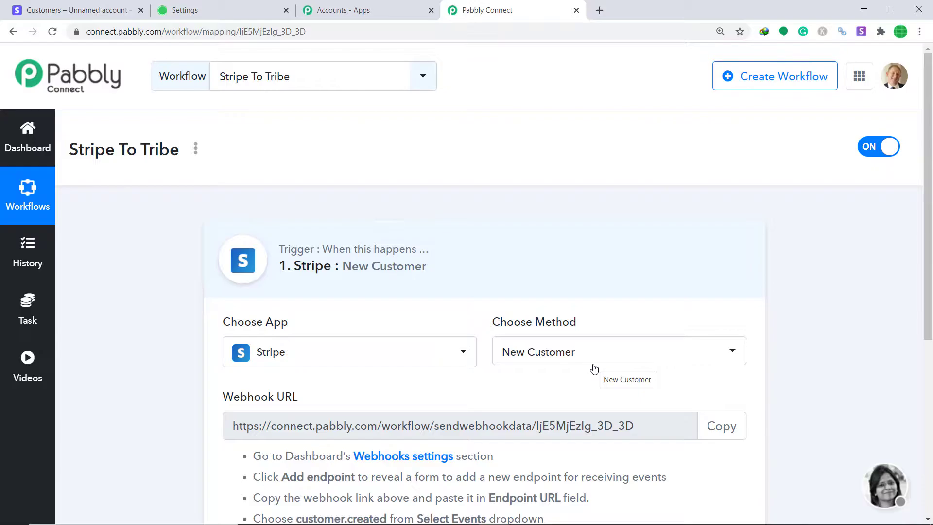
# - Confirm New Customer as the event, reveal the webhook URL, and switch to Stripe's Customers page
pyautogui.click(593, 368)
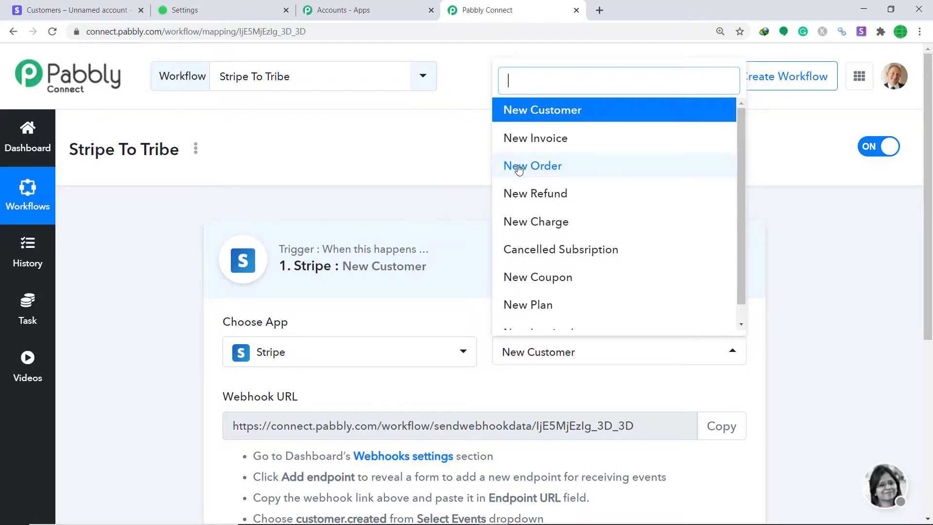
pyautogui.scroll(-1, 583, 216)
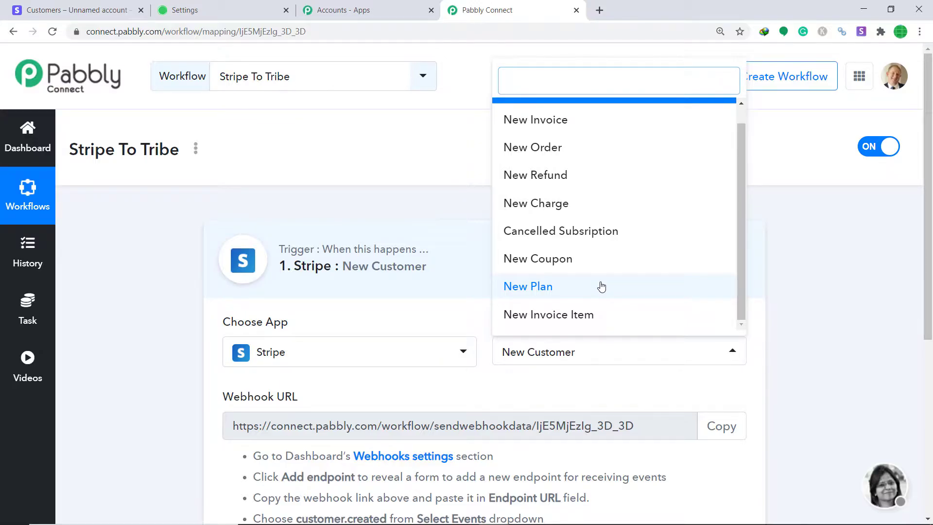
pyautogui.click(635, 382)
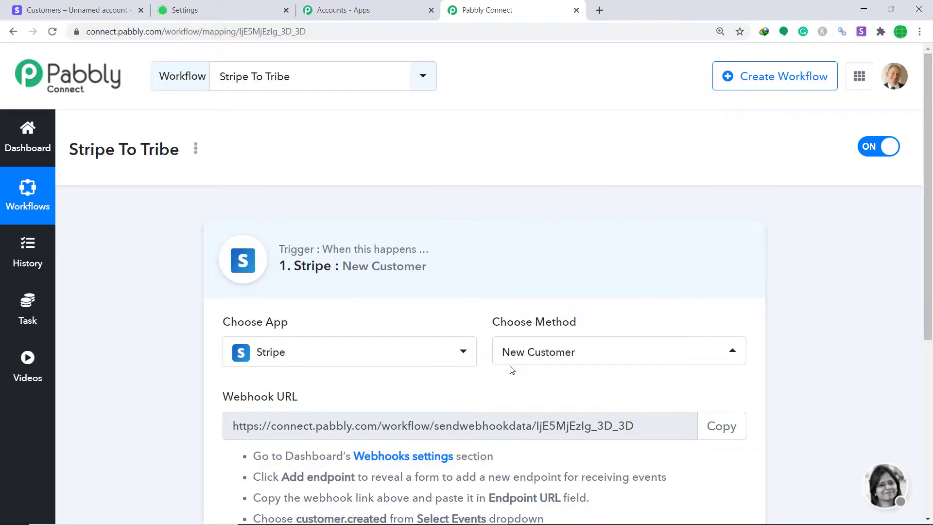
pyautogui.scroll(-4, 519, 375)
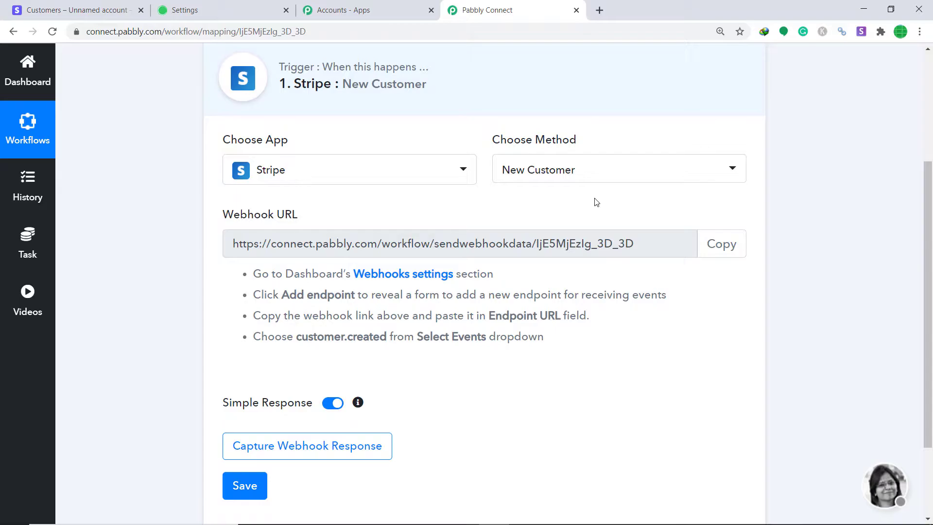
pyautogui.click(98, 6)
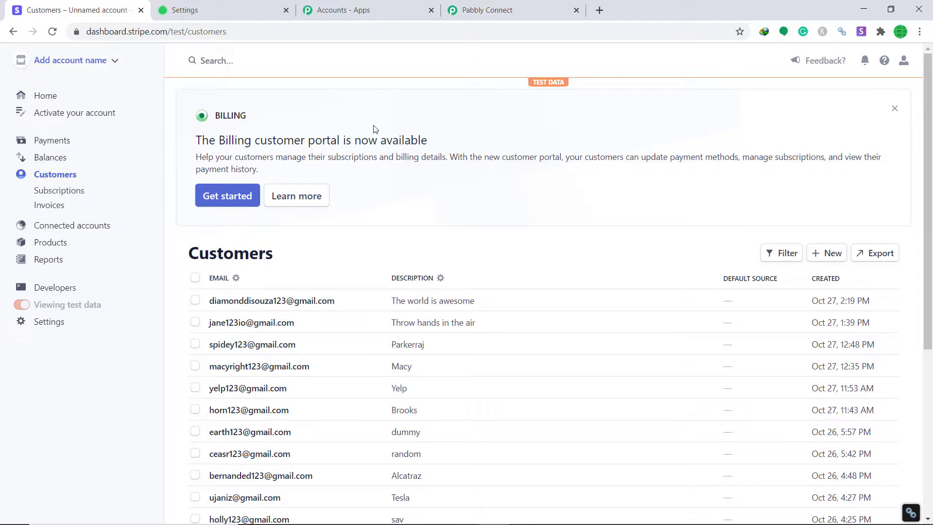
# - Open Stripe's Developers > Webhooks 'Add a webhook endpoint' form, then return to the Pabbly webhook URL
pyautogui.click(58, 290)
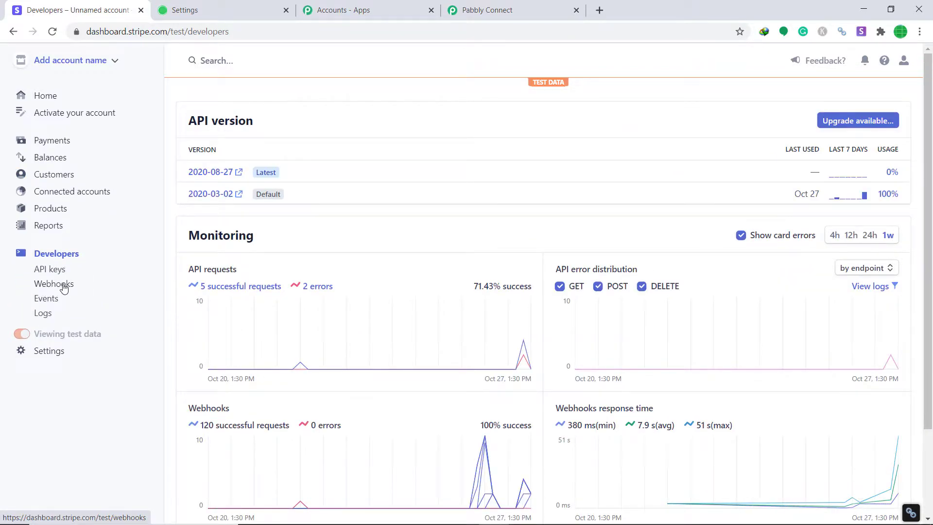
pyautogui.click(63, 288)
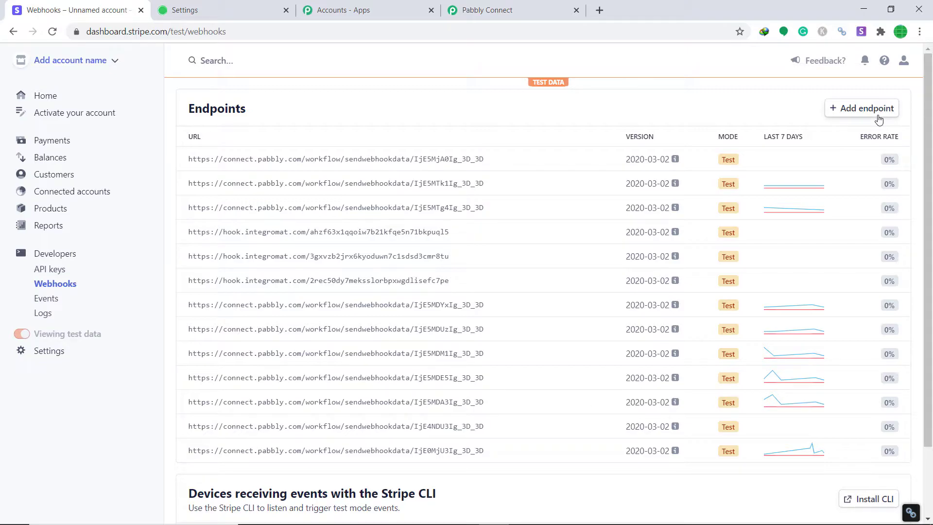
pyautogui.click(871, 112)
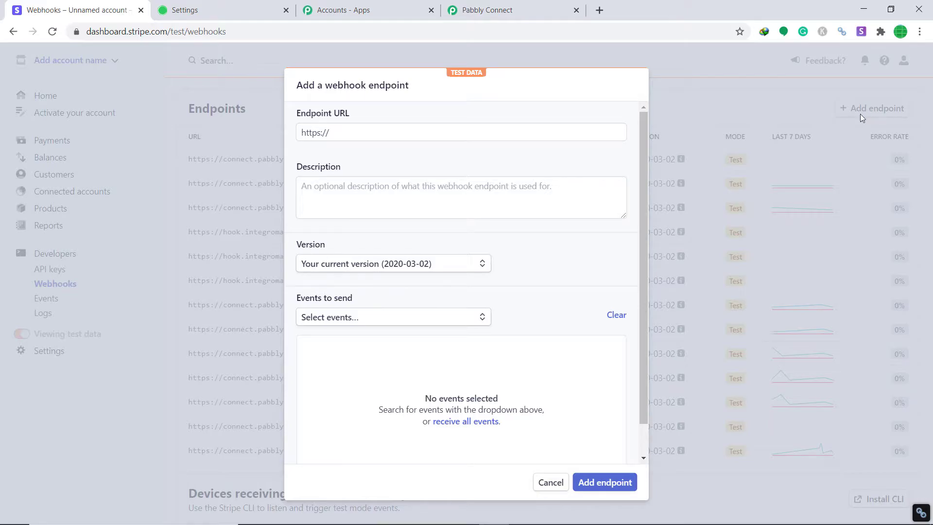
pyautogui.click(371, 127)
pyautogui.press('Escape')
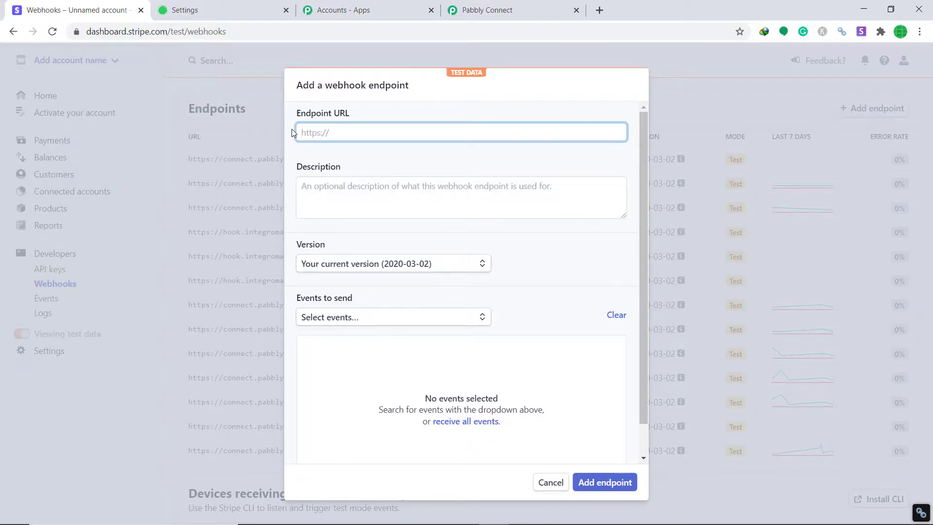
pyautogui.click(511, 9)
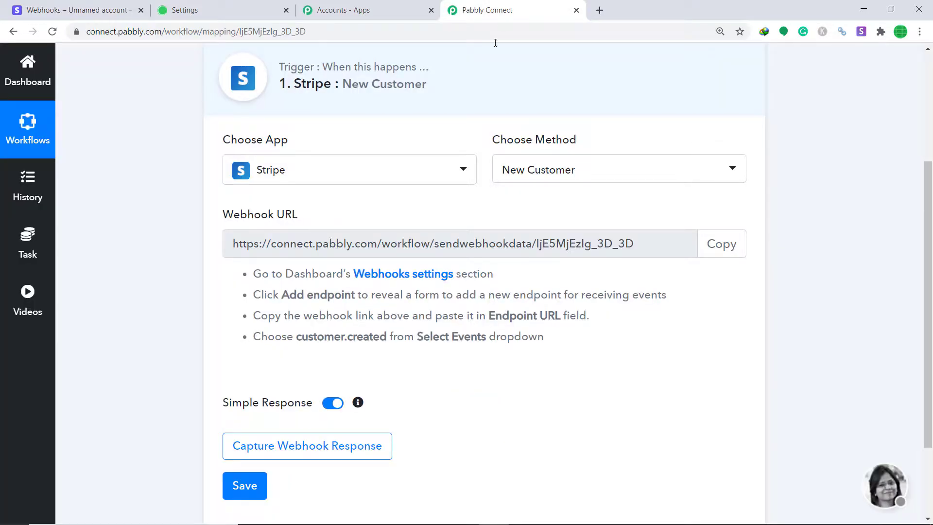
# - Copy the Pabbly webhook URL and paste it as the Stripe endpoint URL
pyautogui.click(721, 247)
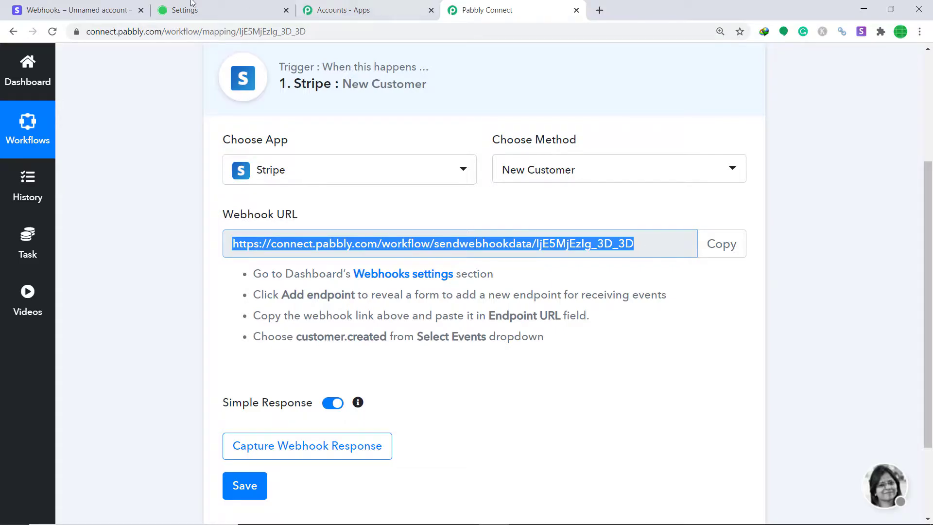
pyautogui.click(78, 9)
pyautogui.rightClick(349, 126)
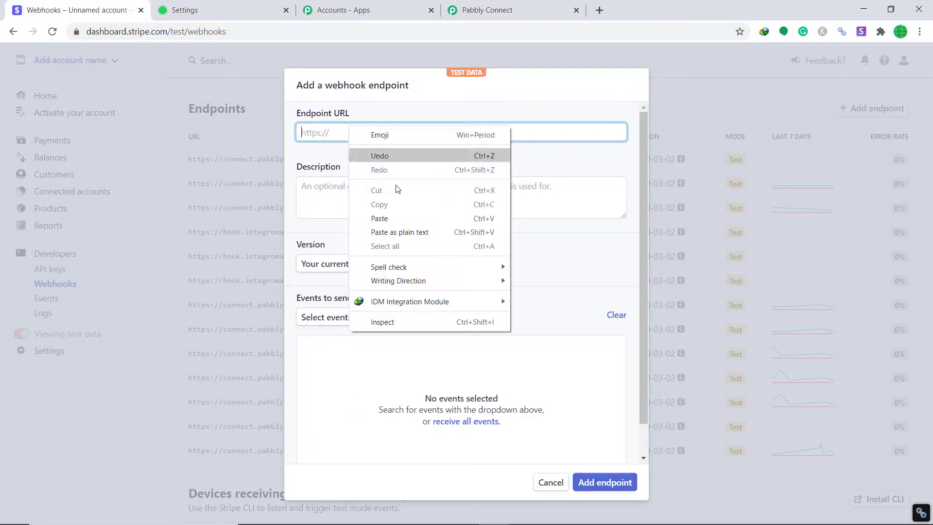
pyautogui.click(386, 214)
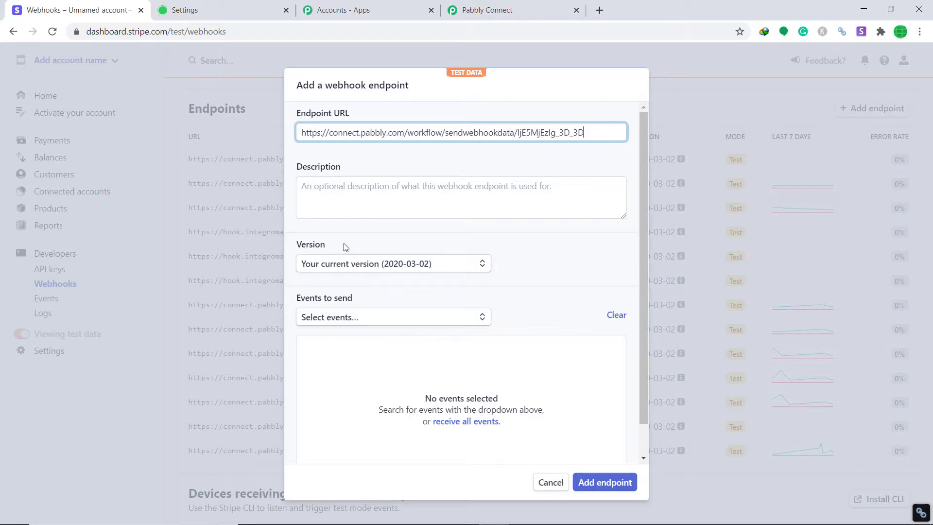
# - Select the customer.created event and add the endpoint
pyautogui.click(361, 322)
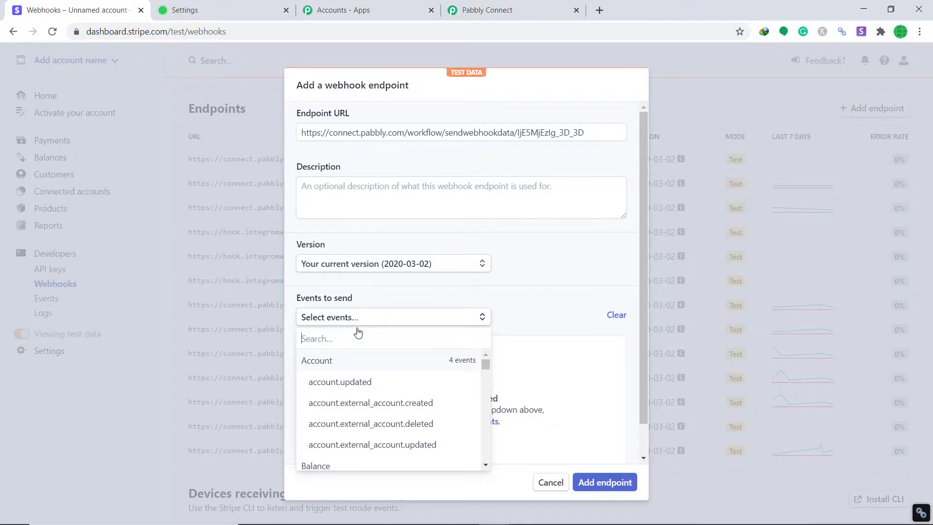
pyautogui.scroll(-3, 352, 374)
pyautogui.scroll(-5, 351, 377)
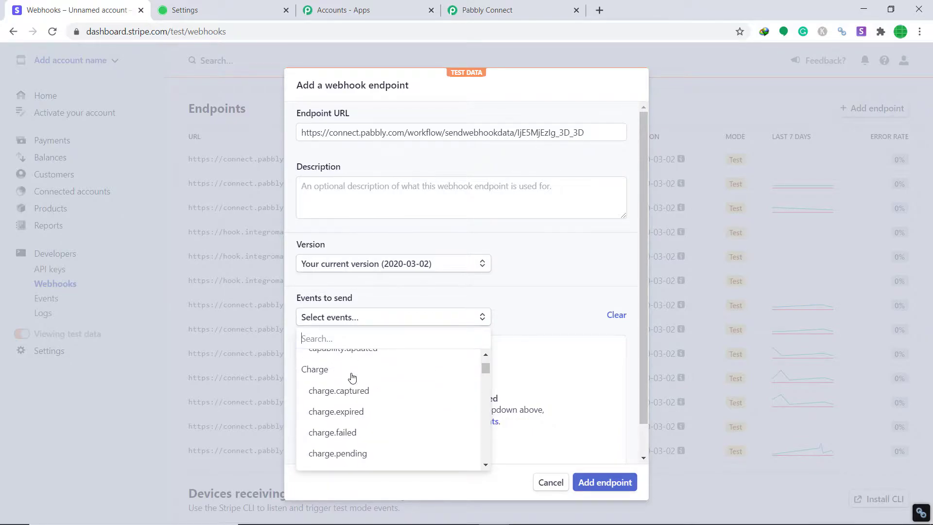
pyautogui.scroll(-6, 352, 376)
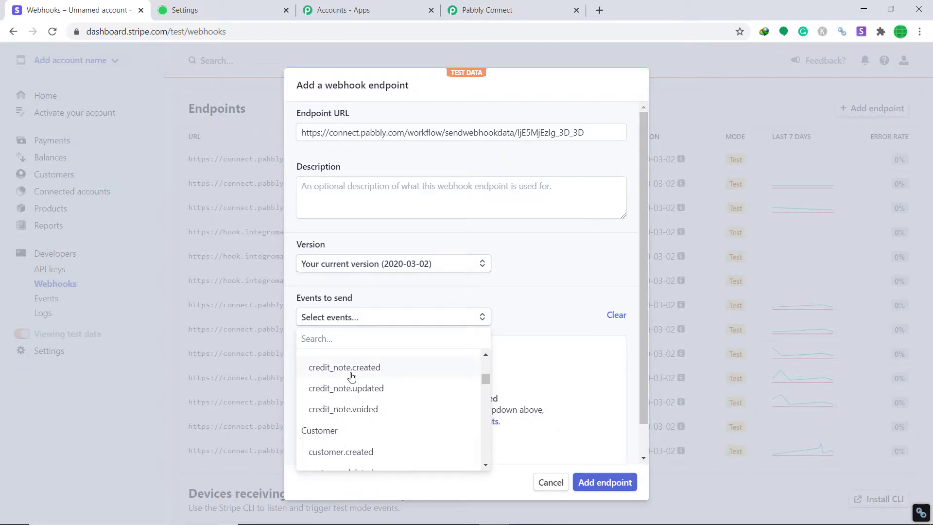
pyautogui.click(339, 453)
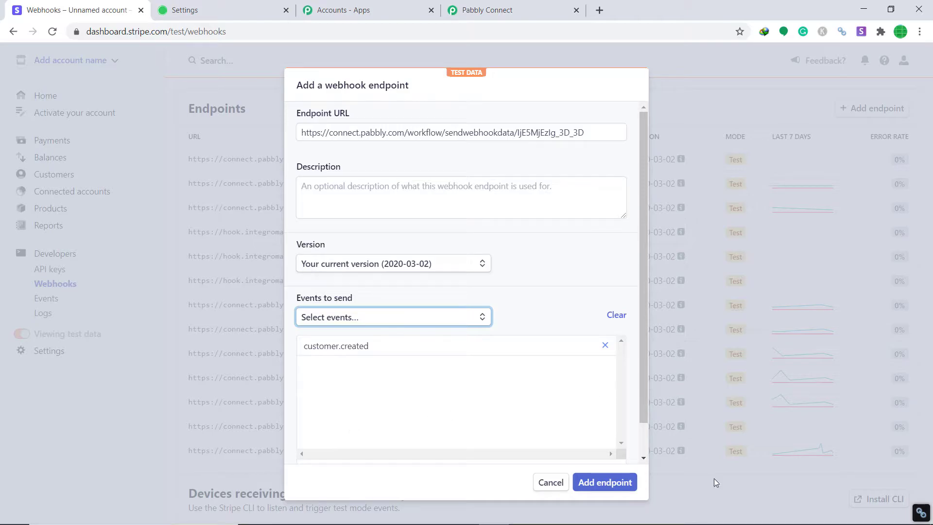
pyautogui.click(615, 483)
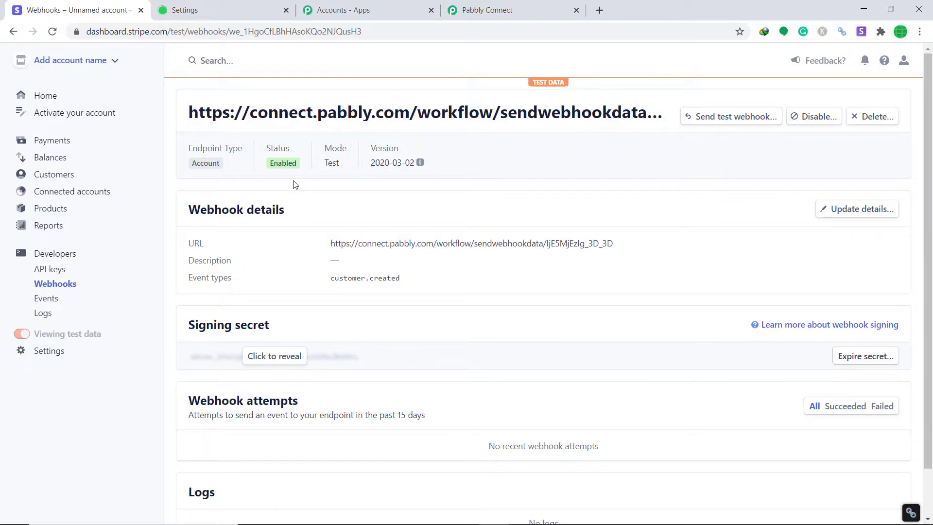
# - Set the Pabbly trigger to capture the webhook response
pyautogui.click(477, 10)
pyautogui.scroll(-2, 506, 202)
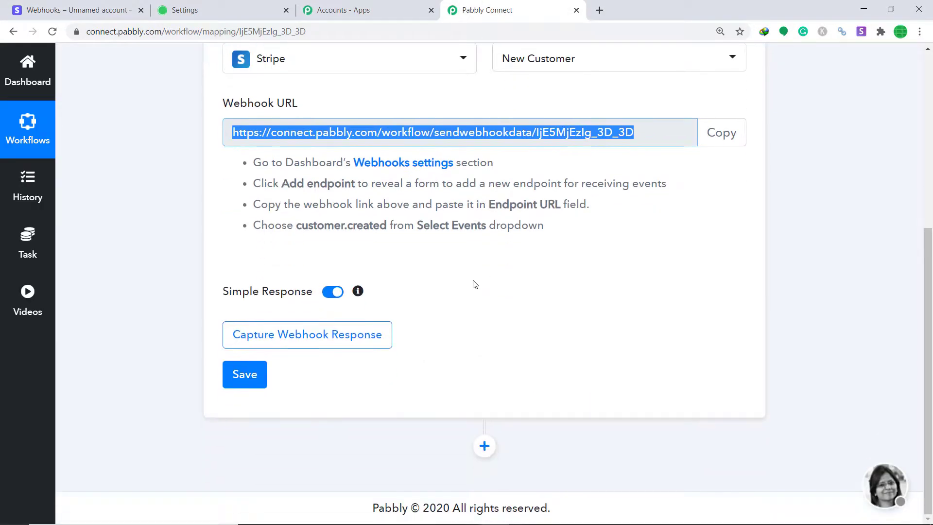
pyautogui.click(319, 345)
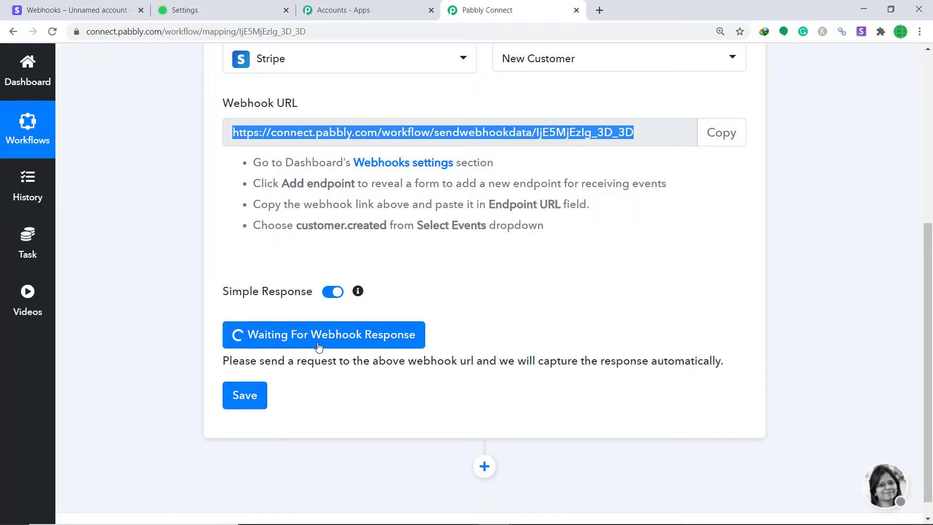
# - Start a new Stripe customer with a name, email, description 'Let's party to the fullest', and phone number
pyautogui.click(77, 5)
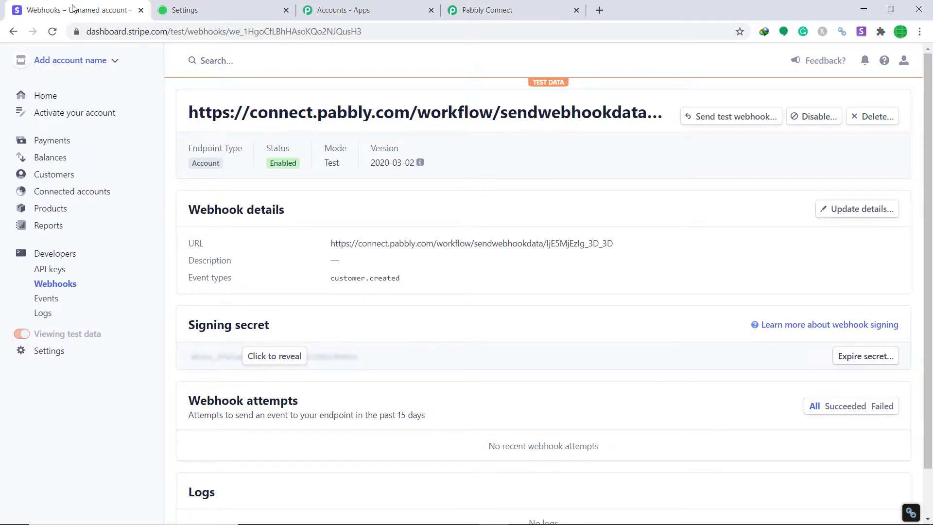
pyautogui.click(50, 178)
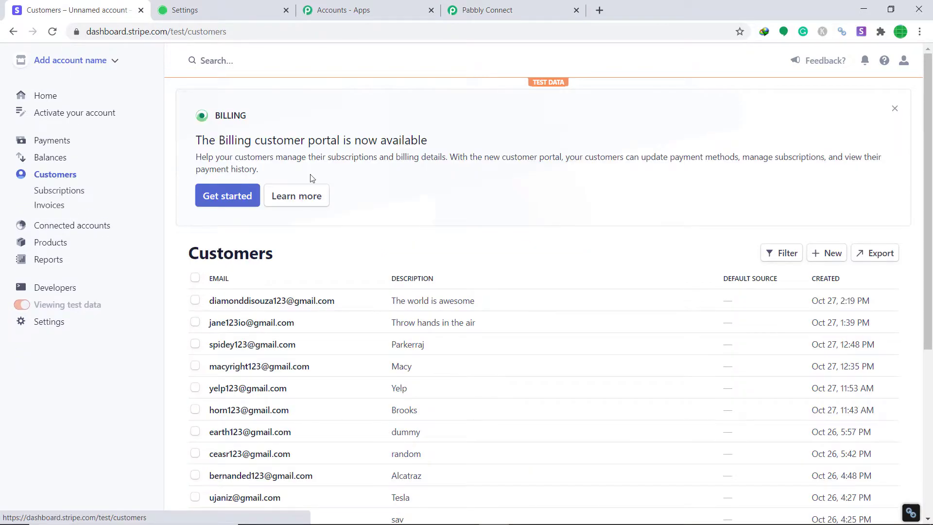
pyautogui.click(832, 254)
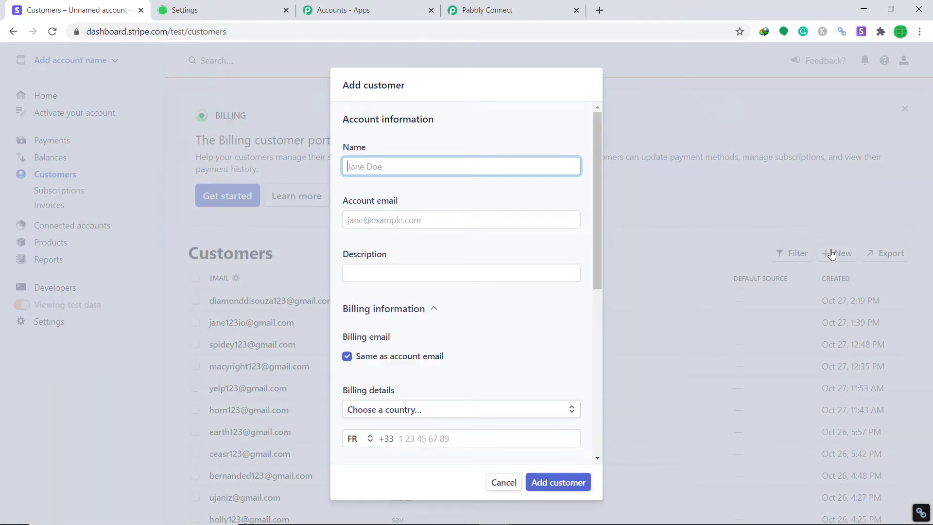
pyautogui.write('S')
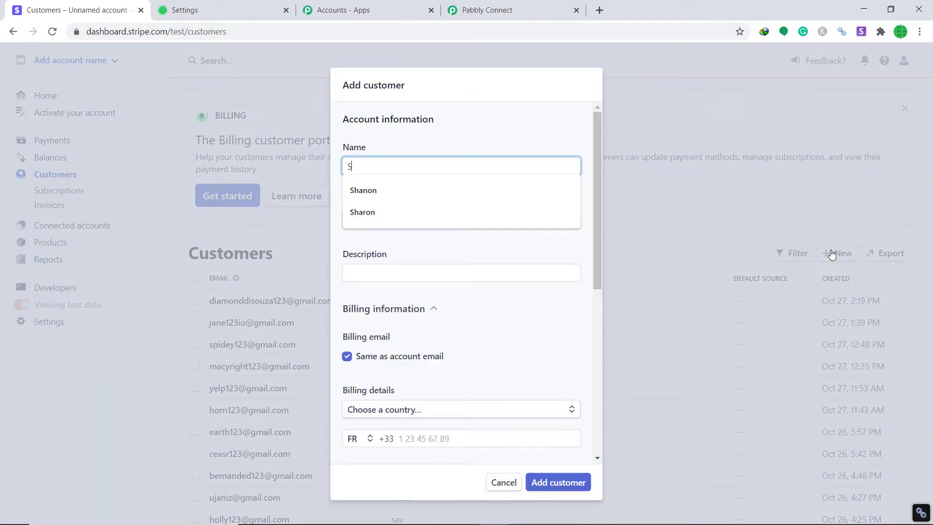
pyautogui.write('nowy')
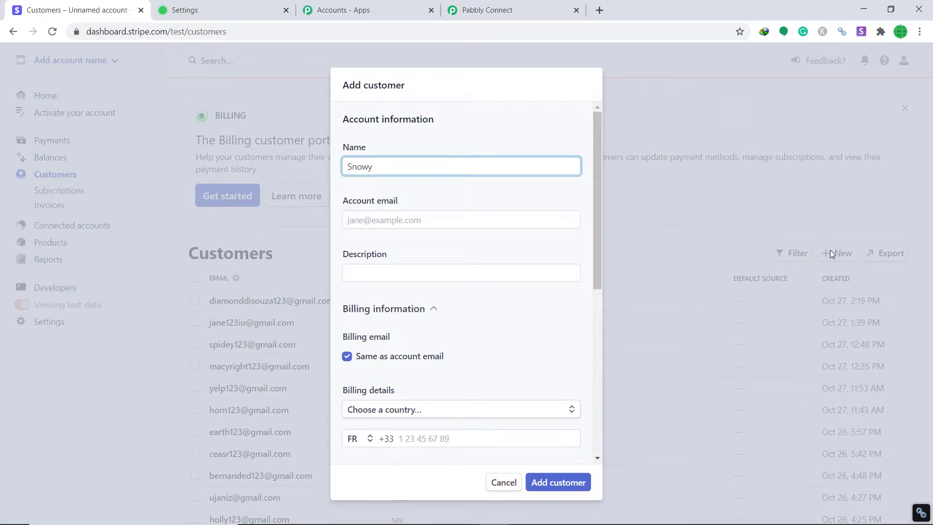
pyautogui.click(462, 212)
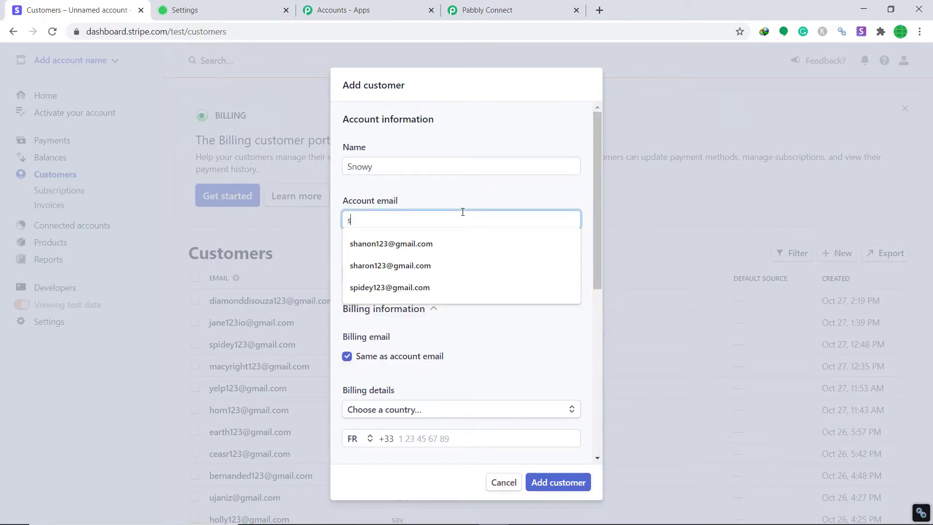
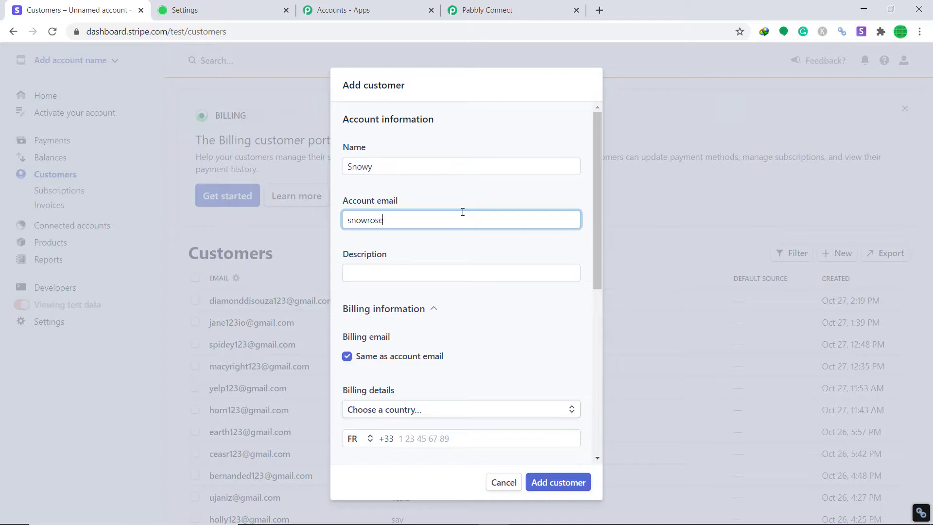
pyautogui.click(443, 274)
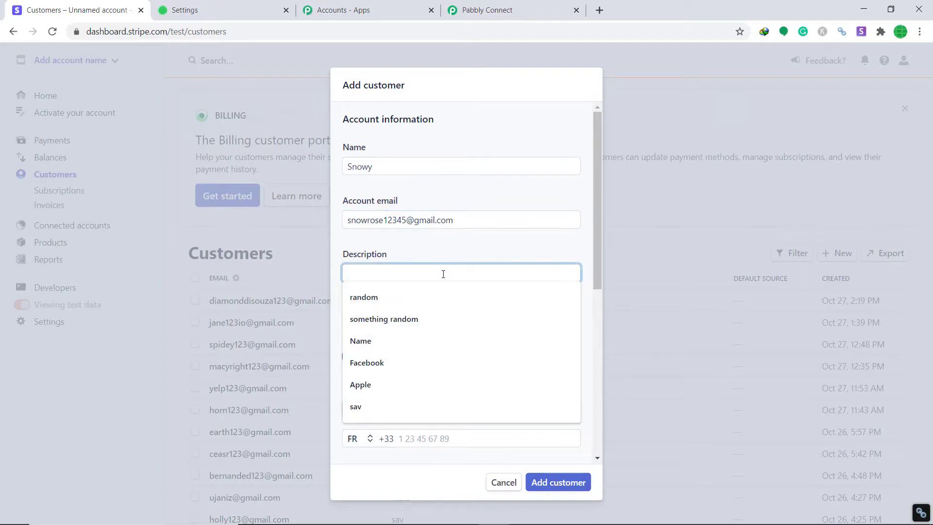
pyautogui.write('Le')
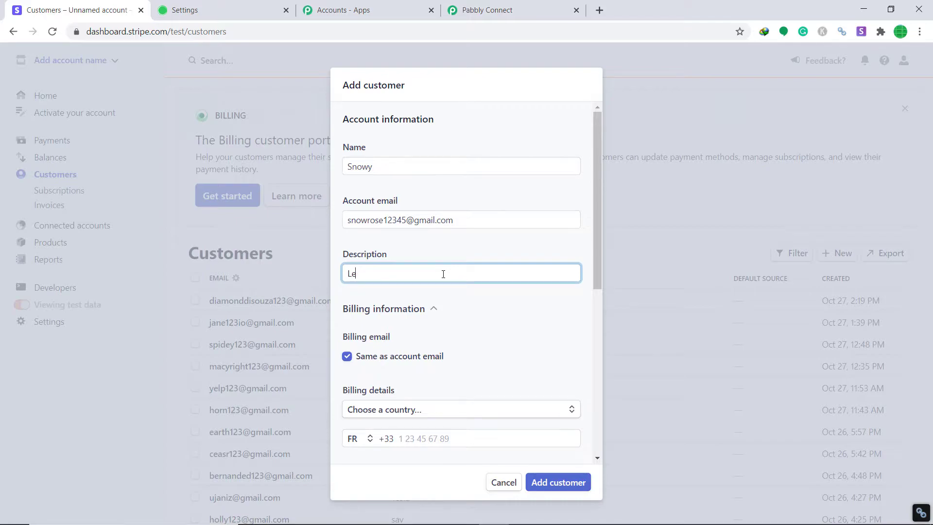
pyautogui.write("t's party to the fullest")
pyautogui.scroll(-4, 441, 294)
pyautogui.click(423, 256)
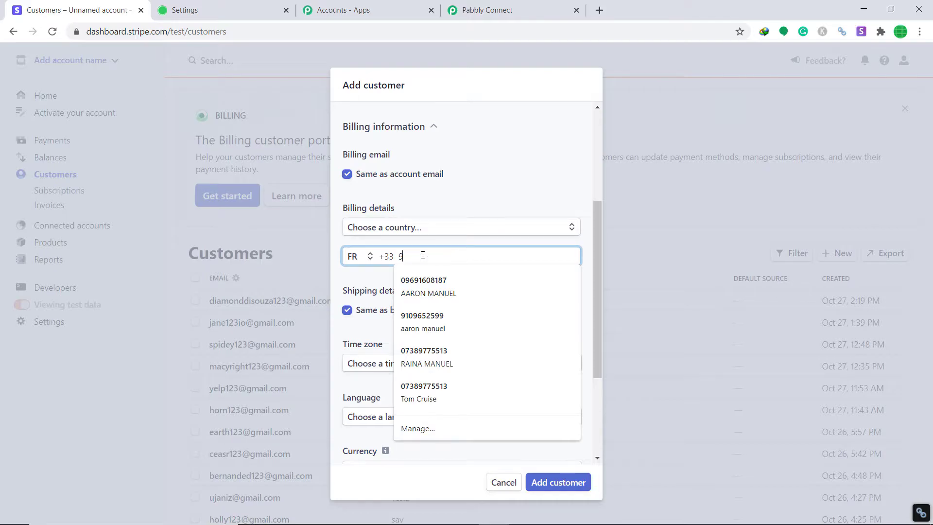
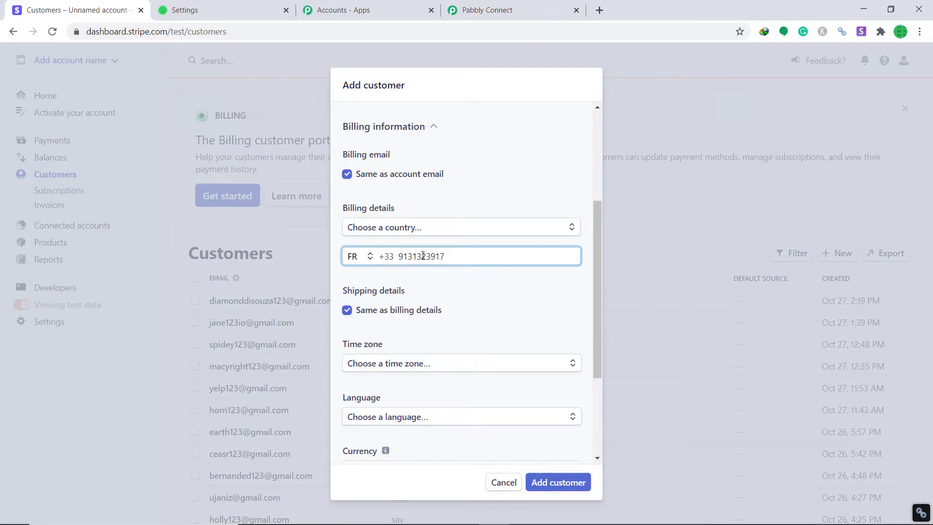
# - Set time zone None, language French, currency CHF - Swiss Franc, and add the customer
pyautogui.scroll(-3, 423, 256)
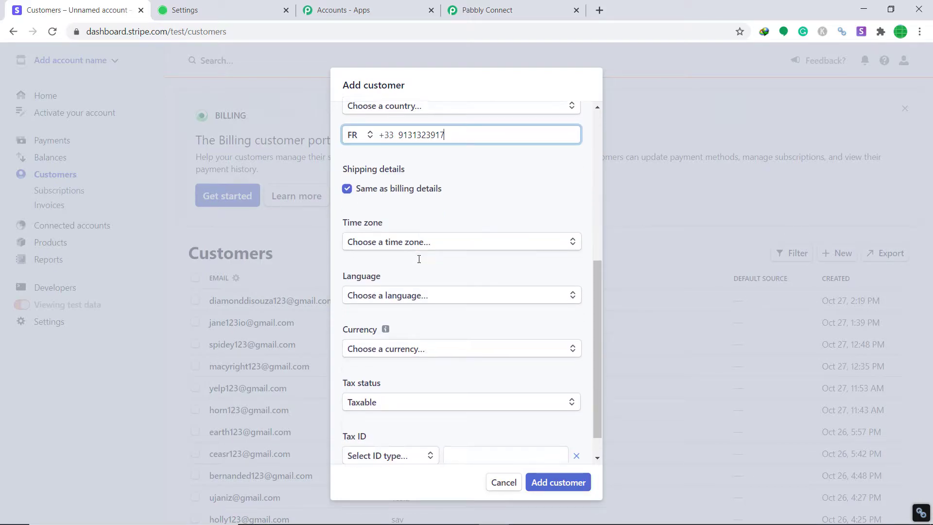
pyautogui.click(426, 246)
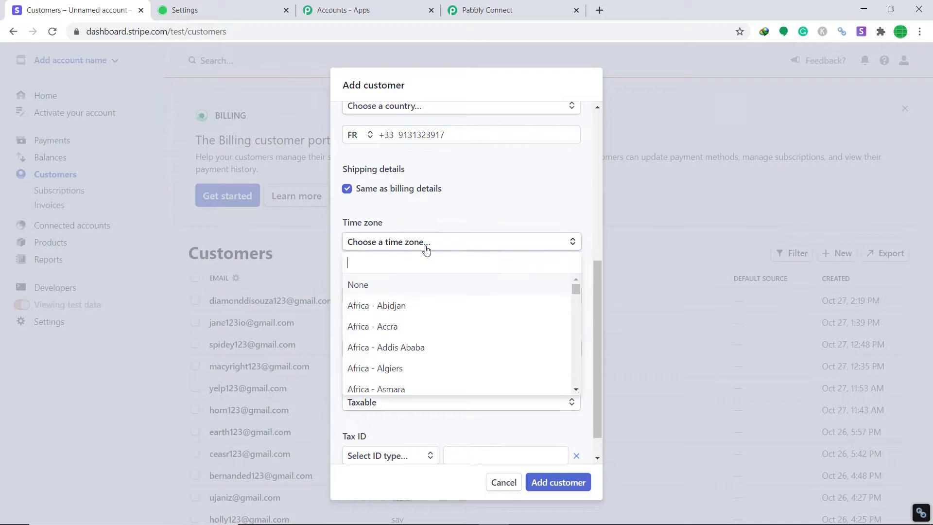
pyautogui.click(393, 285)
pyautogui.click(444, 301)
pyautogui.write('fre')
pyautogui.click(402, 337)
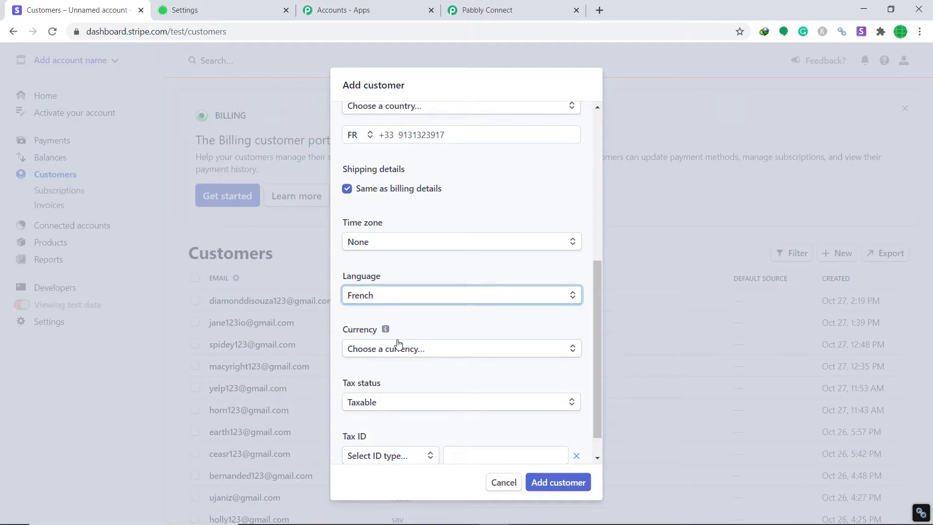
pyautogui.scroll(-1, 402, 342)
pyautogui.click(407, 320)
pyautogui.write('swi')
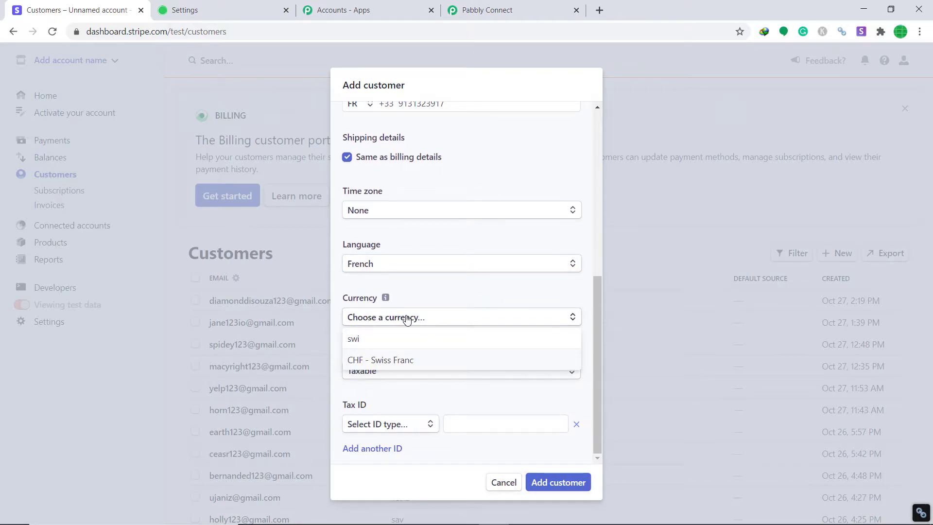
pyautogui.click(401, 359)
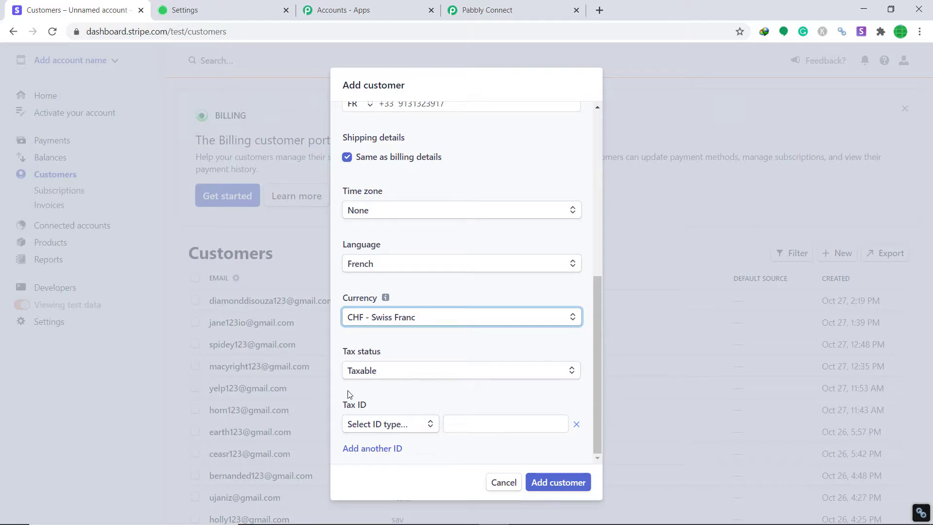
pyautogui.click(575, 483)
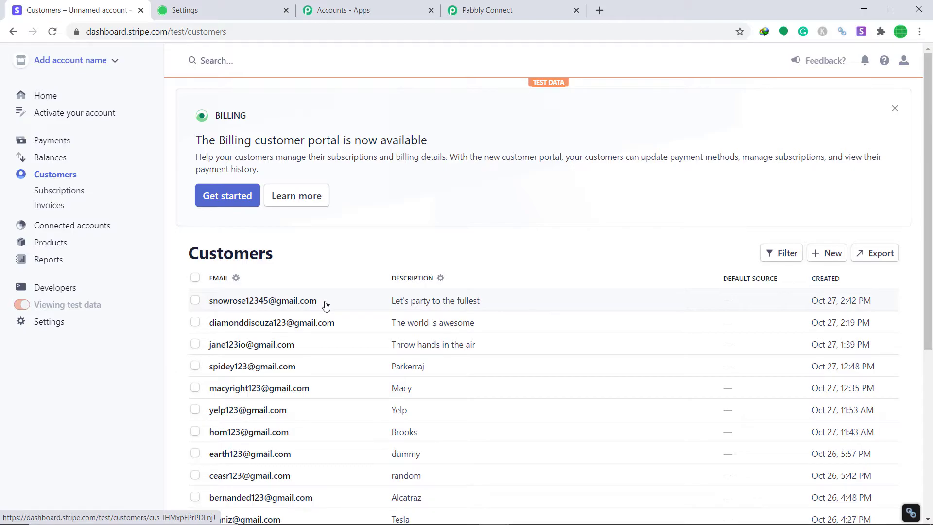
# - Review the captured Stripe response: customer email, description, phone, and preferred locale fr
pyautogui.click(506, 11)
pyautogui.scroll(-2, 575, 167)
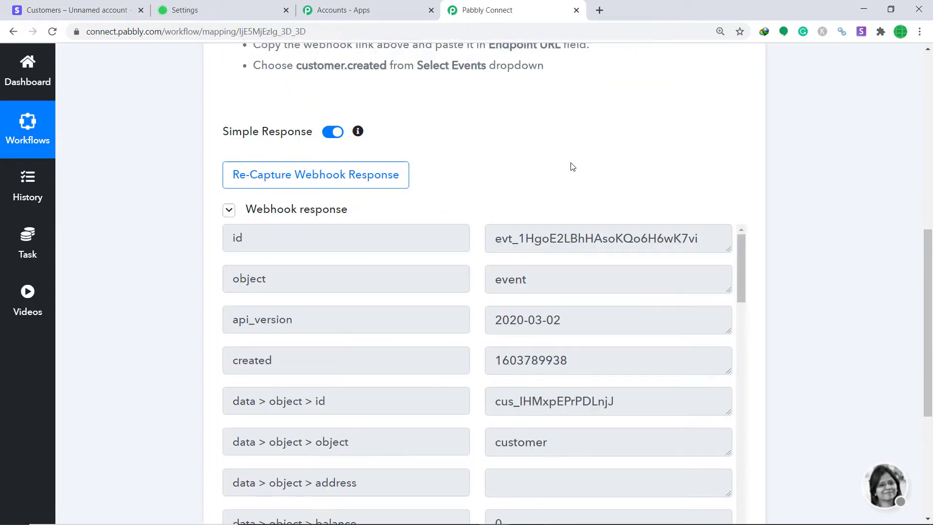
pyautogui.scroll(-2, 575, 167)
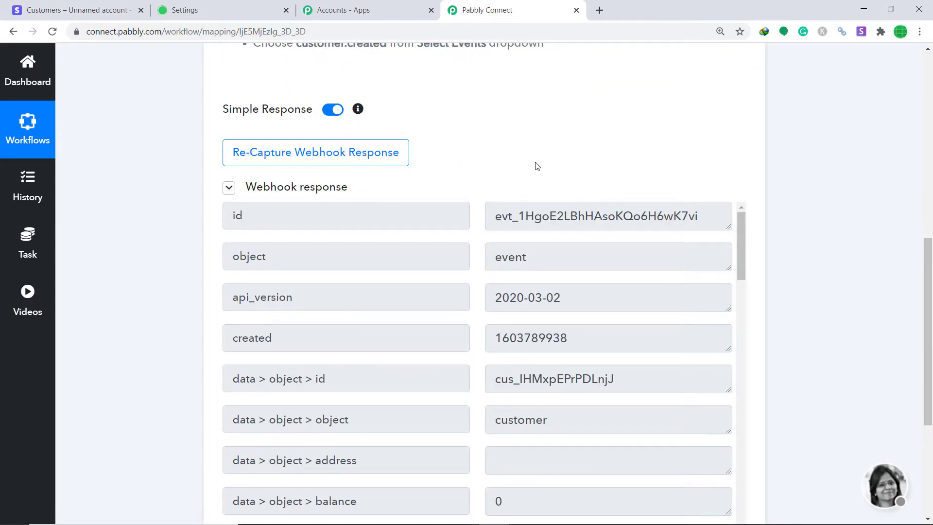
pyautogui.scroll(-9, 597, 284)
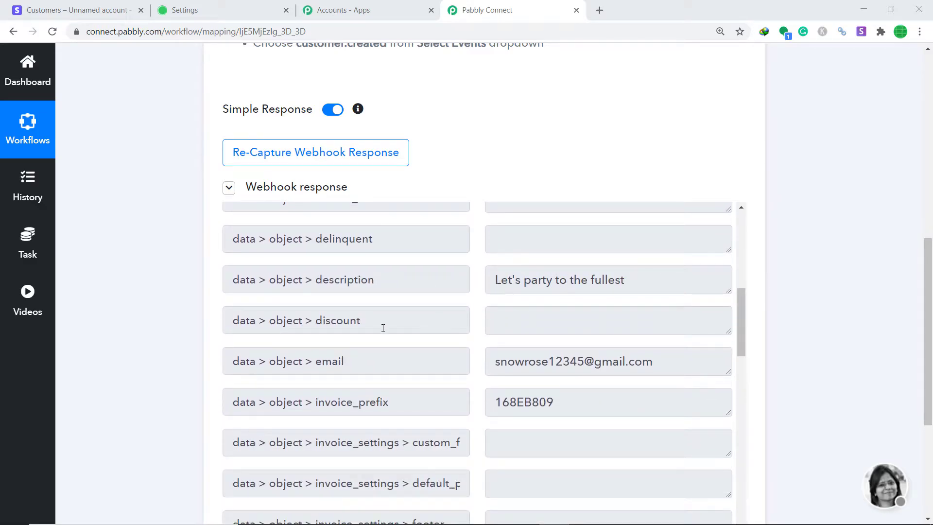
pyautogui.scroll(-3, 412, 325)
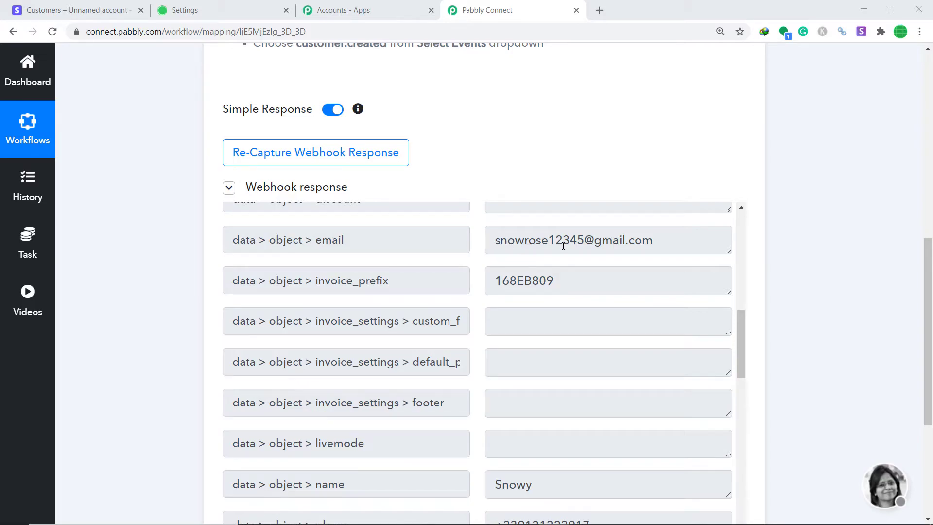
pyautogui.scroll(-4, 632, 258)
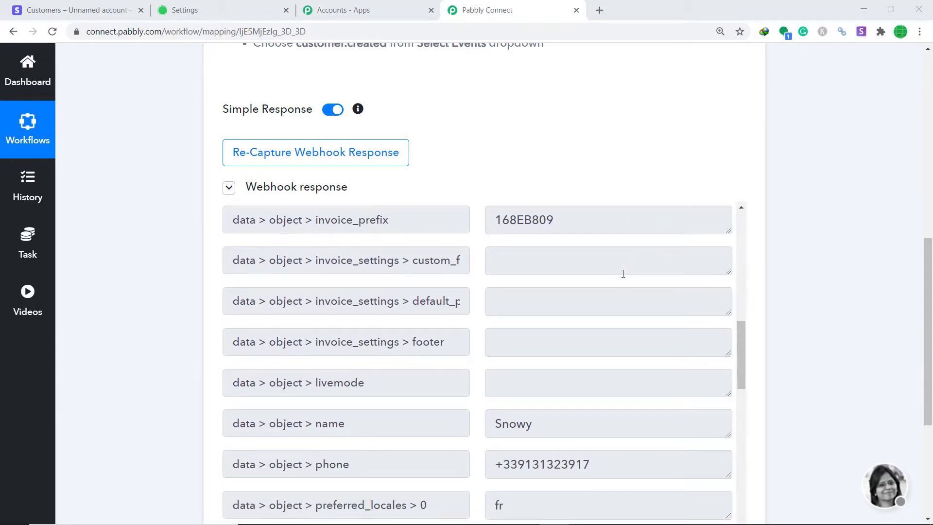
pyautogui.scroll(-3, 538, 310)
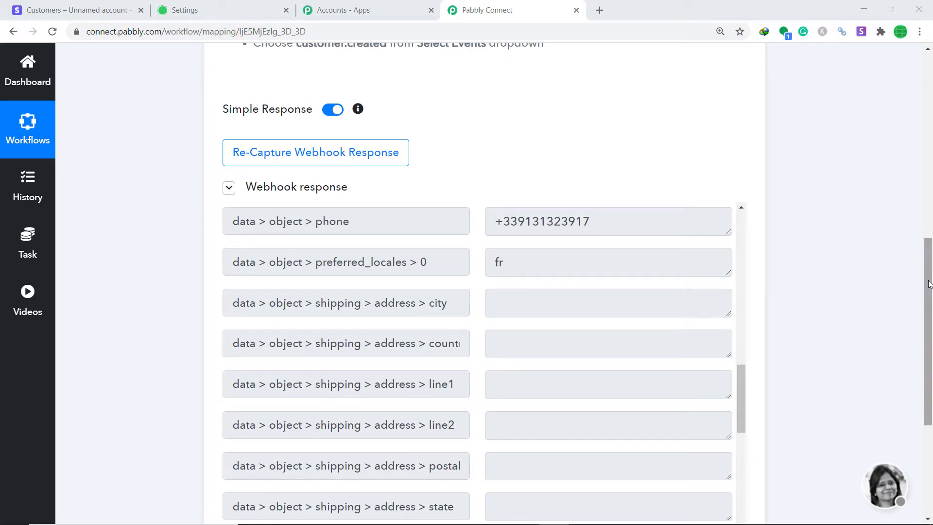
pyautogui.moveTo(928, 284); pyautogui.dragTo(926, 384)
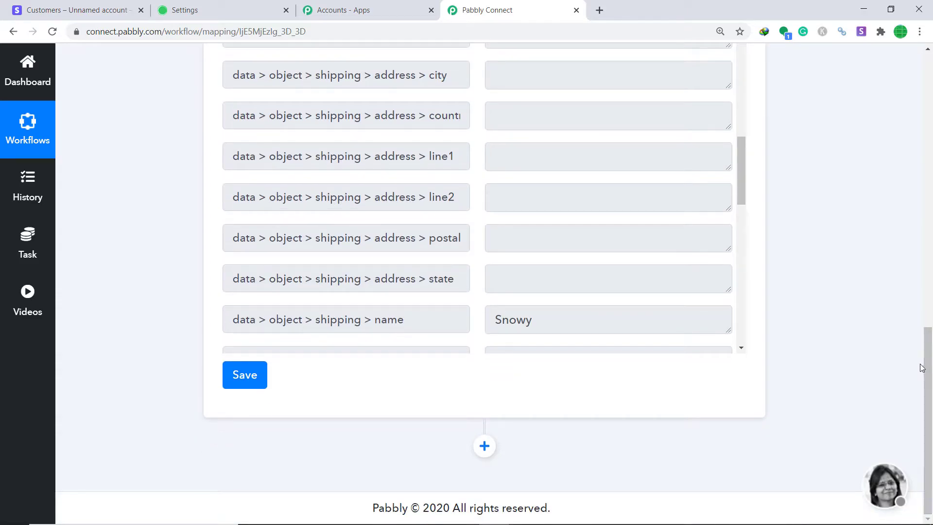
# - Add an action step and choose Tribe as its app
pyautogui.click(484, 446)
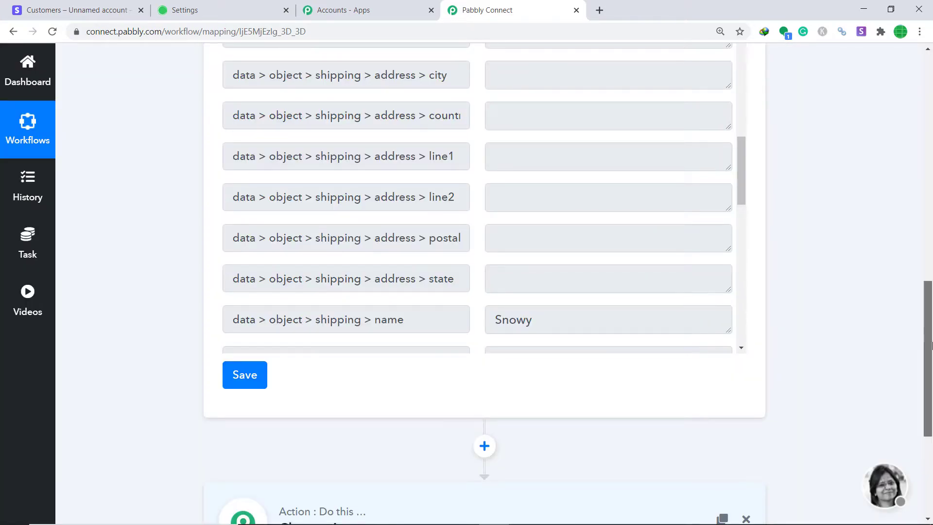
pyautogui.moveTo(928, 360); pyautogui.dragTo(929, 438)
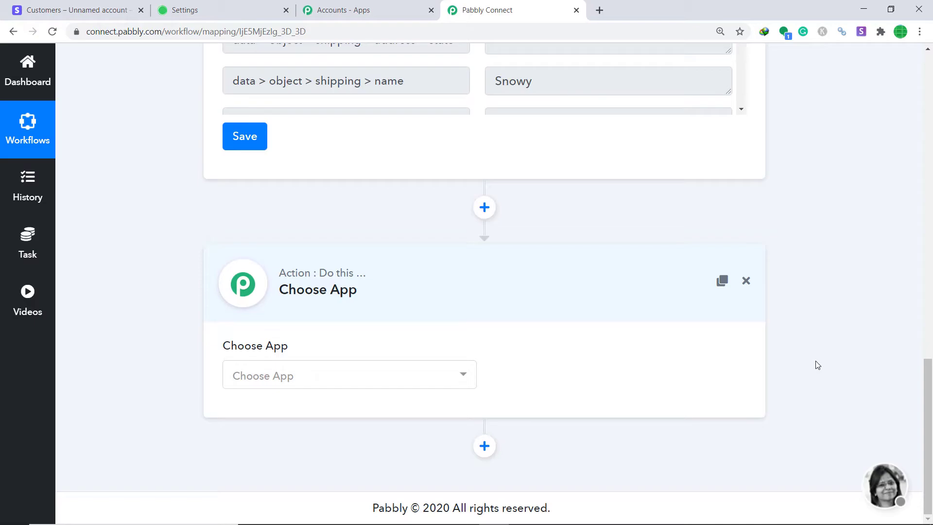
pyautogui.click(304, 379)
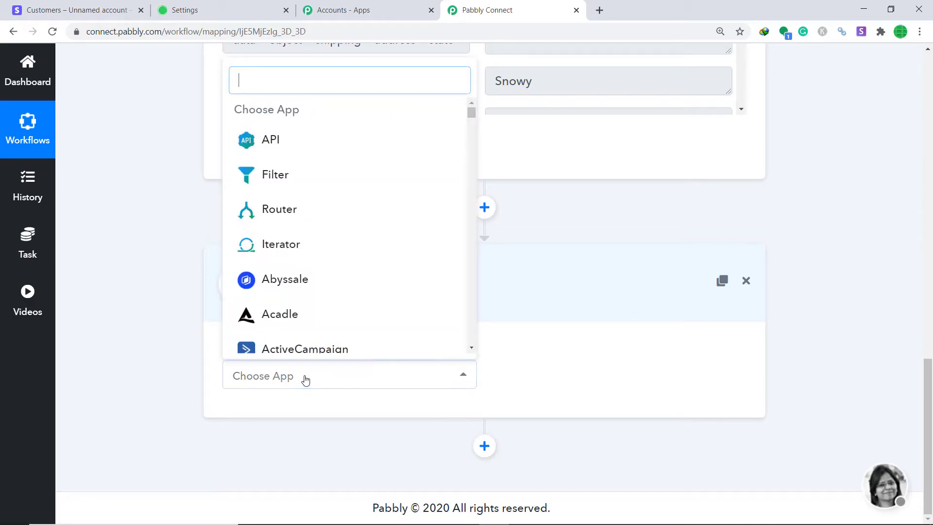
pyautogui.write('tribe')
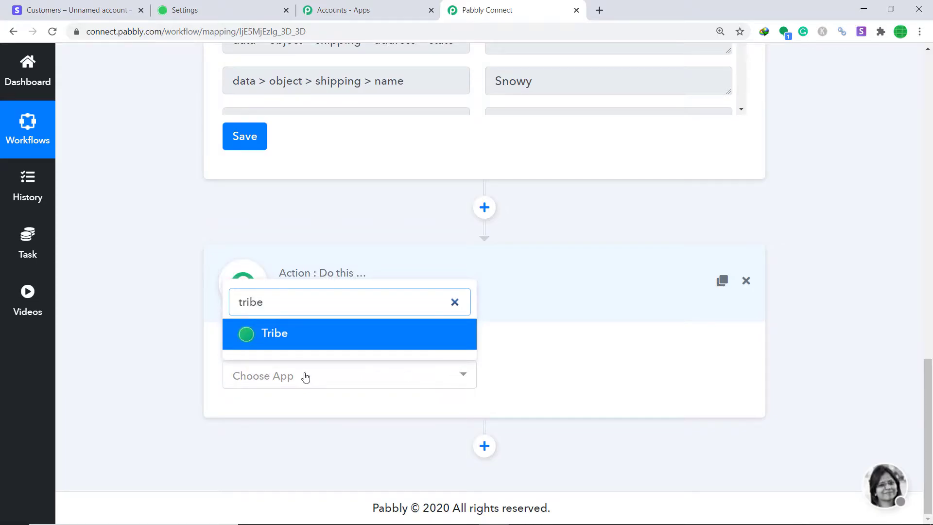
pyautogui.click(307, 346)
# - Set the Tribe action event to Invite User
pyautogui.click(548, 376)
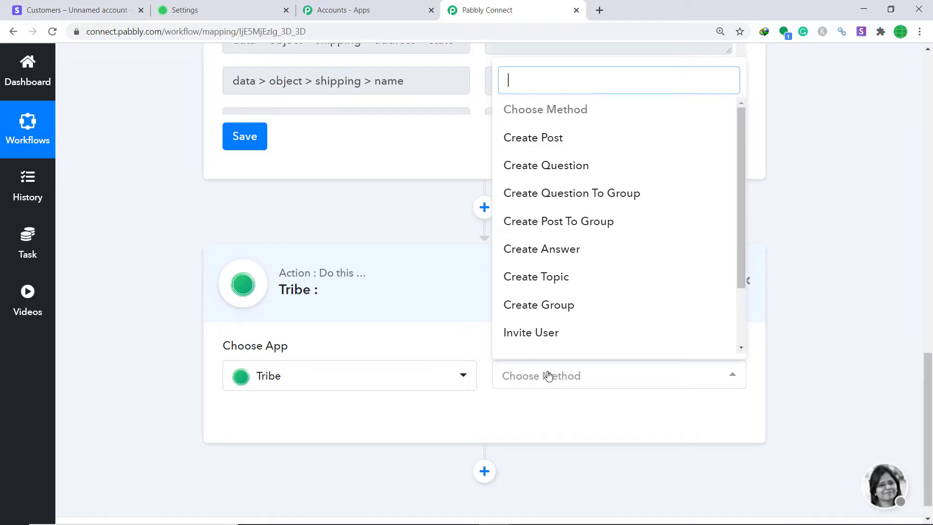
pyautogui.click(540, 342)
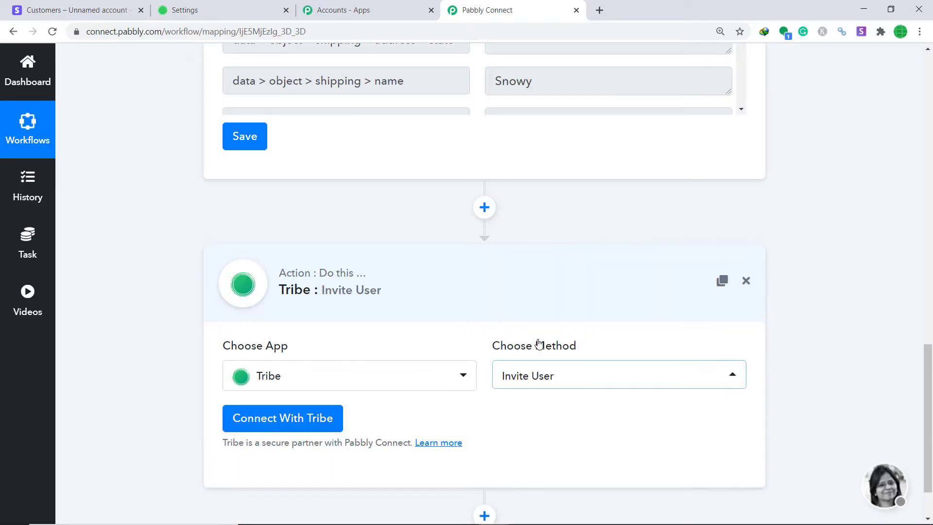
pyautogui.click(556, 380)
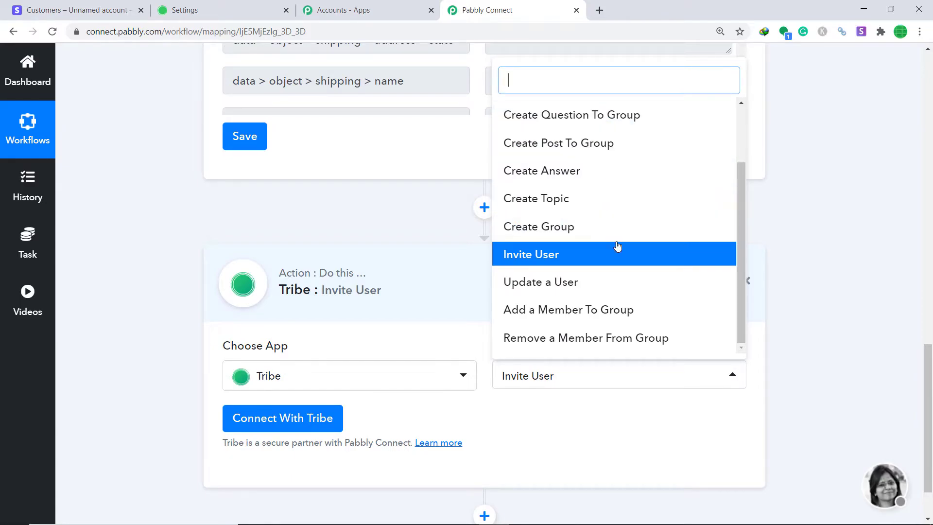
pyautogui.scroll(-2, 617, 243)
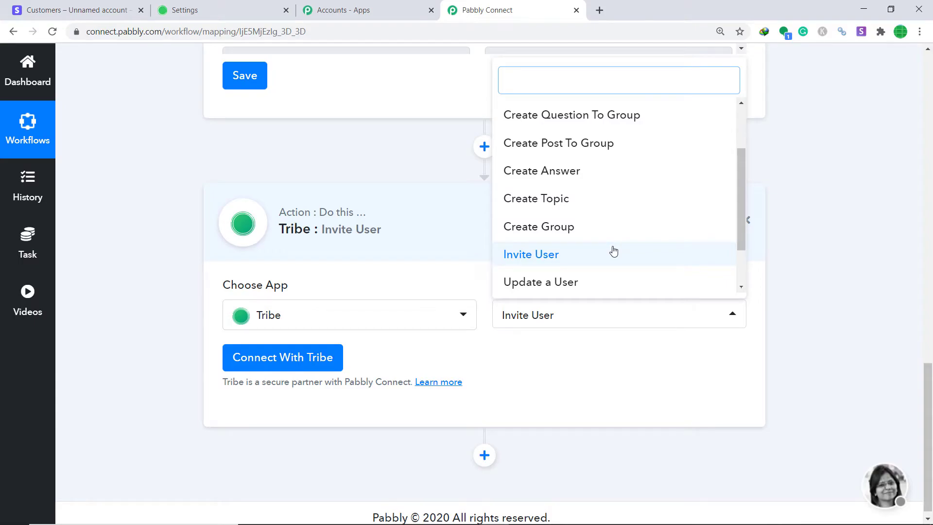
pyautogui.click(614, 251)
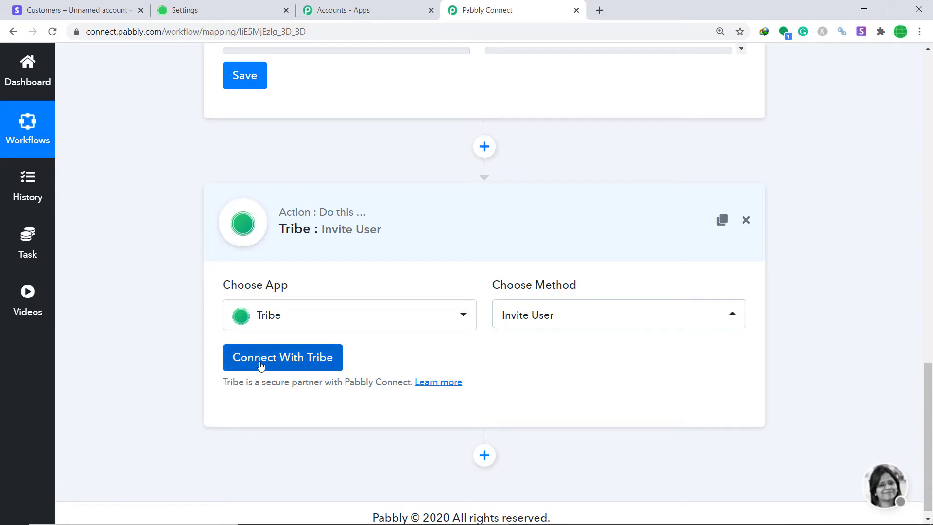
# - Start a Tribe connection and enter the account's email and password
pyautogui.click(261, 366)
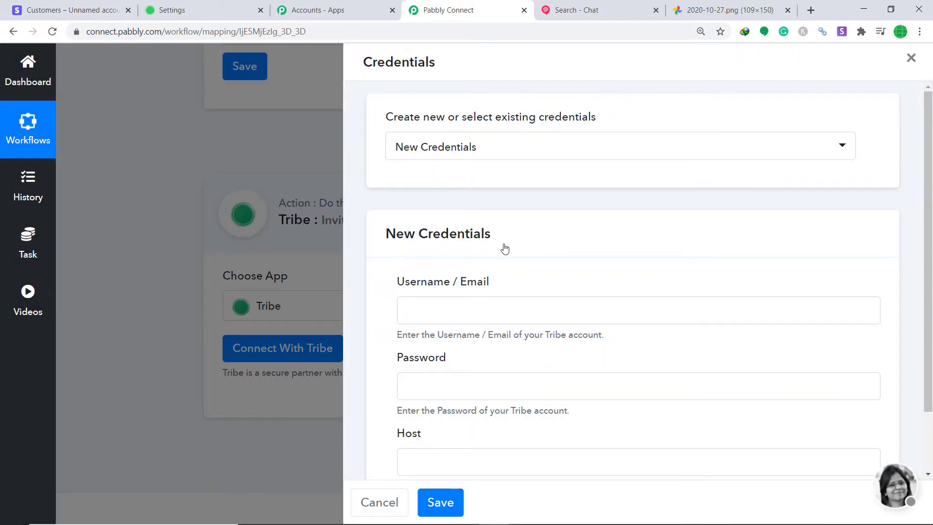
pyautogui.scroll(-2, 503, 247)
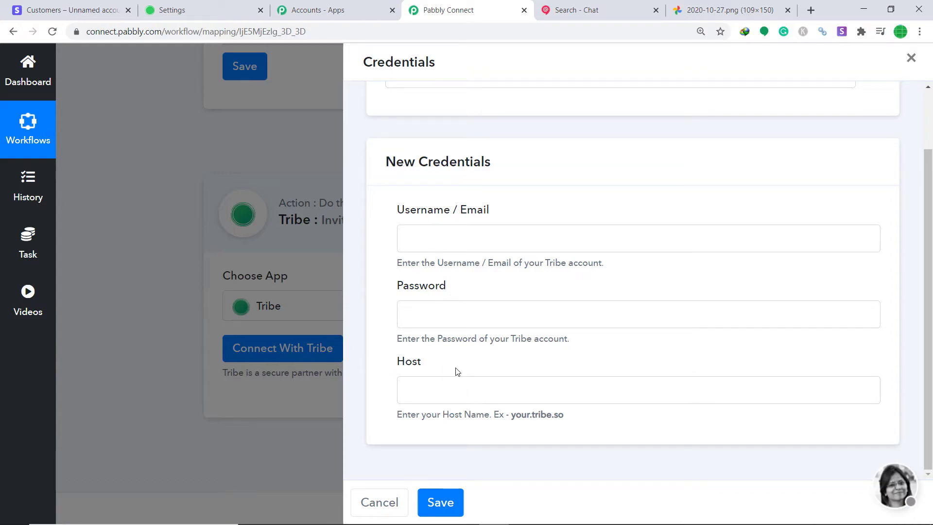
pyautogui.click(483, 248)
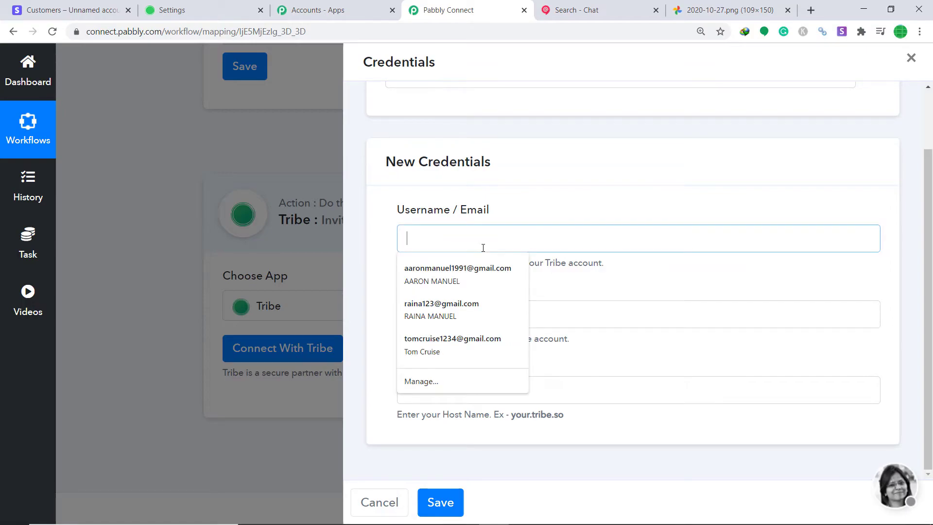
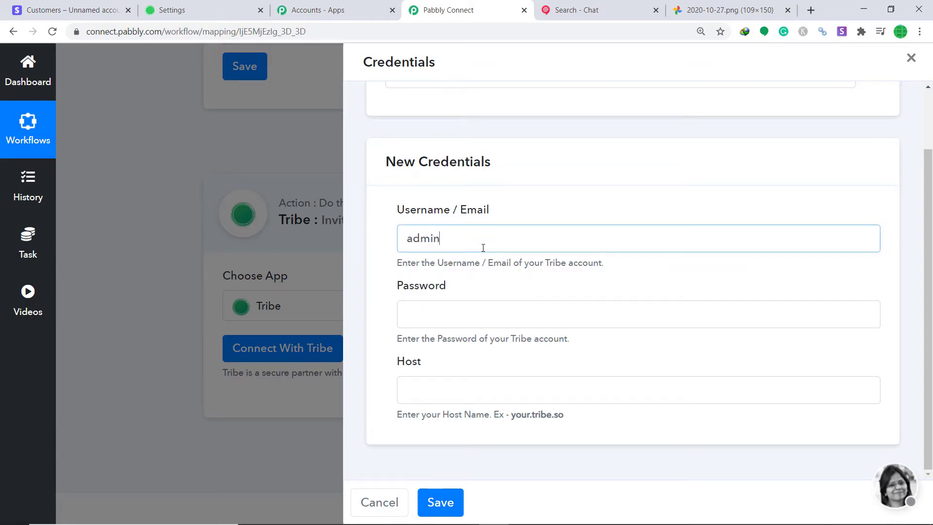
pyautogui.click(453, 313)
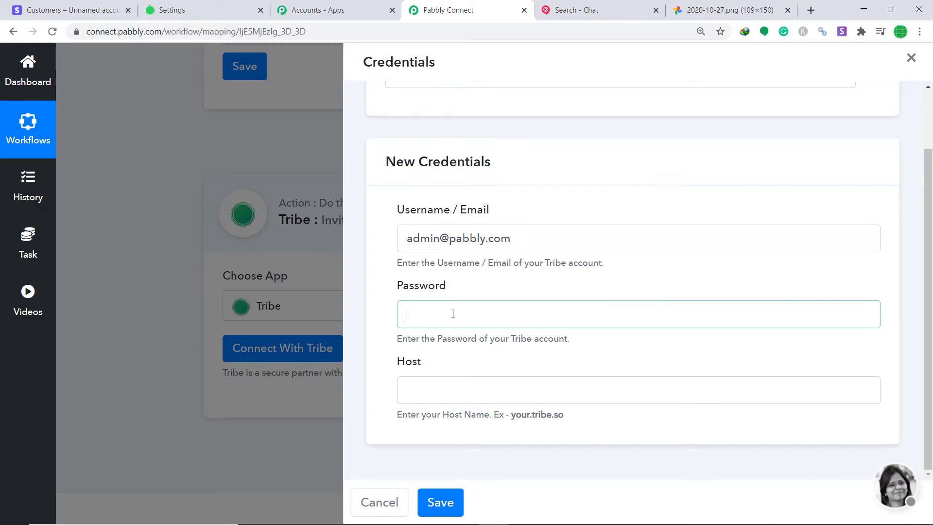
pyautogui.write('*****')
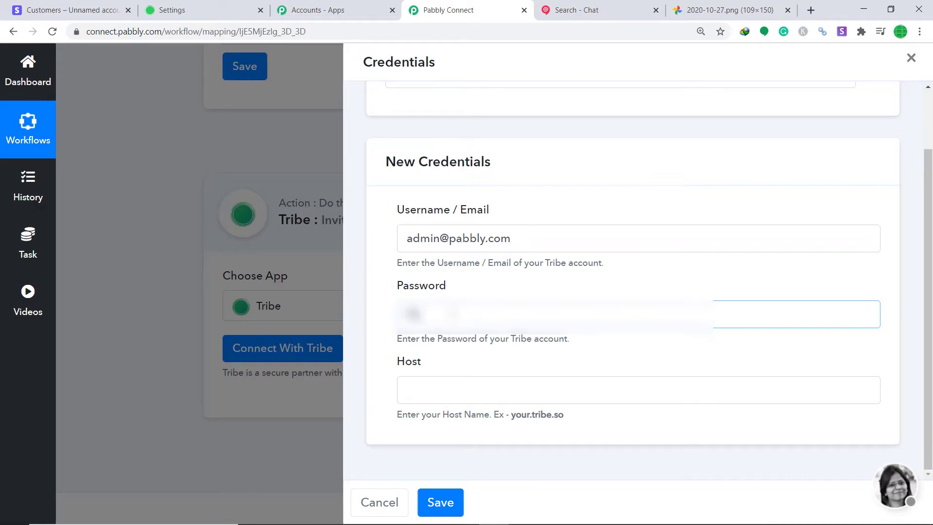
pyautogui.write('***')
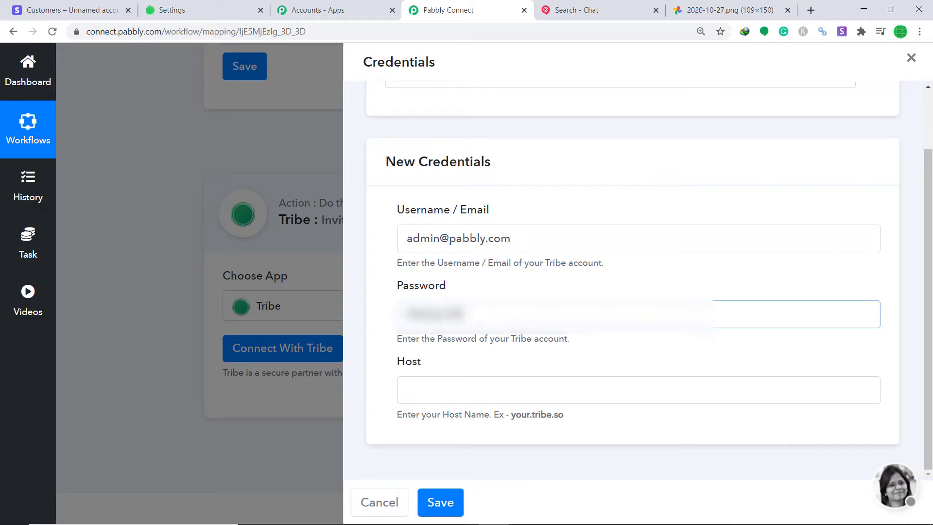
pyautogui.write('****')
pyautogui.click(462, 375)
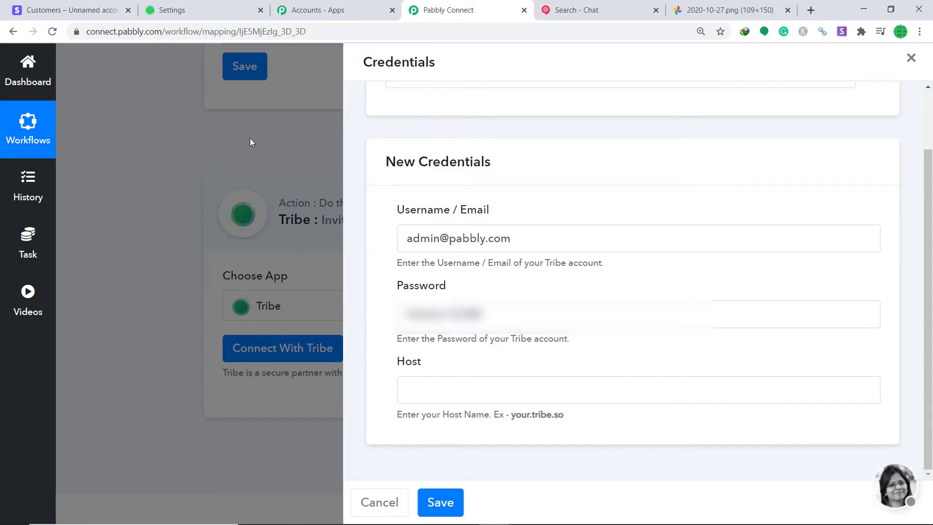
# - Copy the community's web address from the Tribe admin page's address bar
pyautogui.click(185, 14)
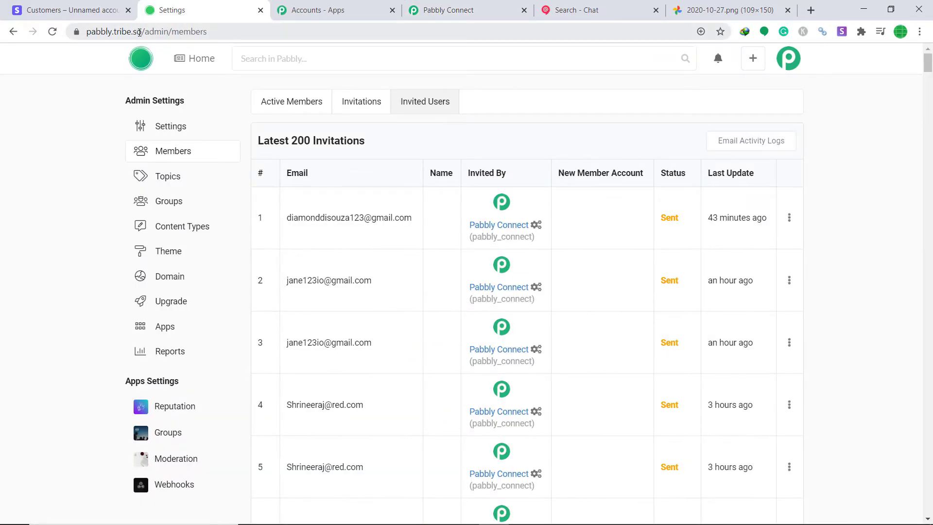
pyautogui.moveTo(141, 32); pyautogui.dragTo(83, 34)
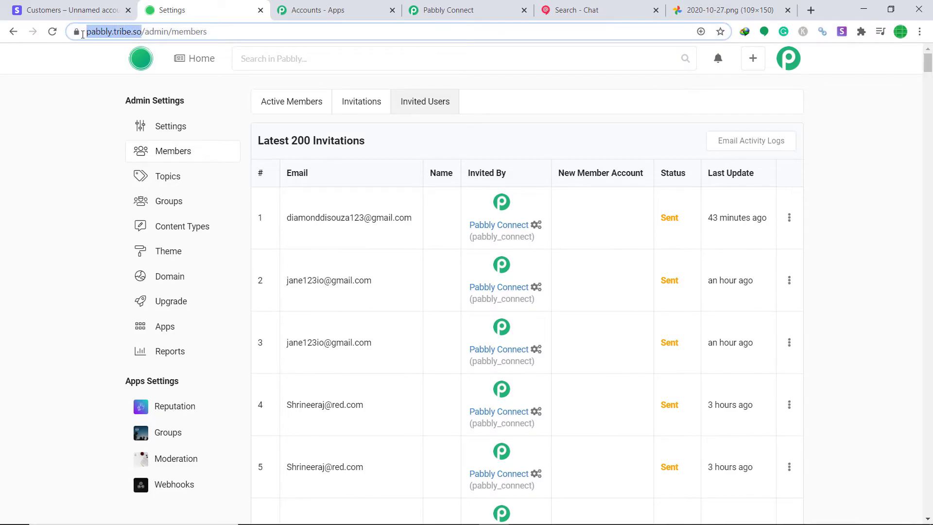
pyautogui.rightClick(134, 29)
pyautogui.click(194, 92)
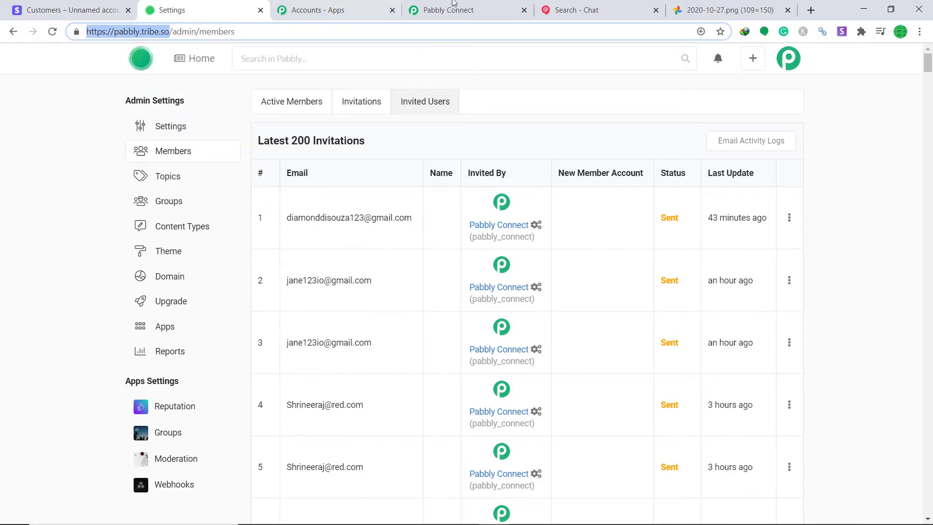
pyautogui.click(483, 4)
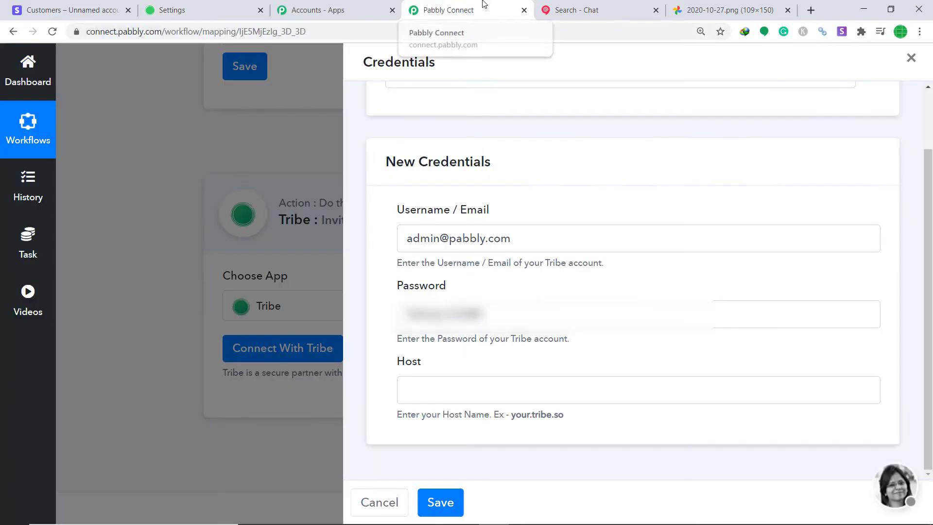
# - Paste the address into Host, trim it to pabbly.tribe.so, and save the credentials
pyautogui.rightClick(427, 387)
pyautogui.click(475, 275)
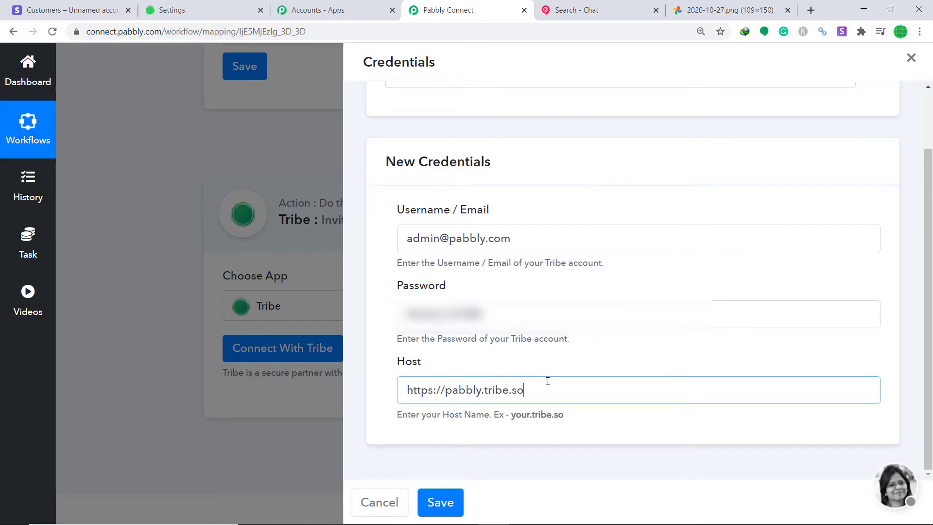
pyautogui.moveTo(446, 390); pyautogui.dragTo(395, 396)
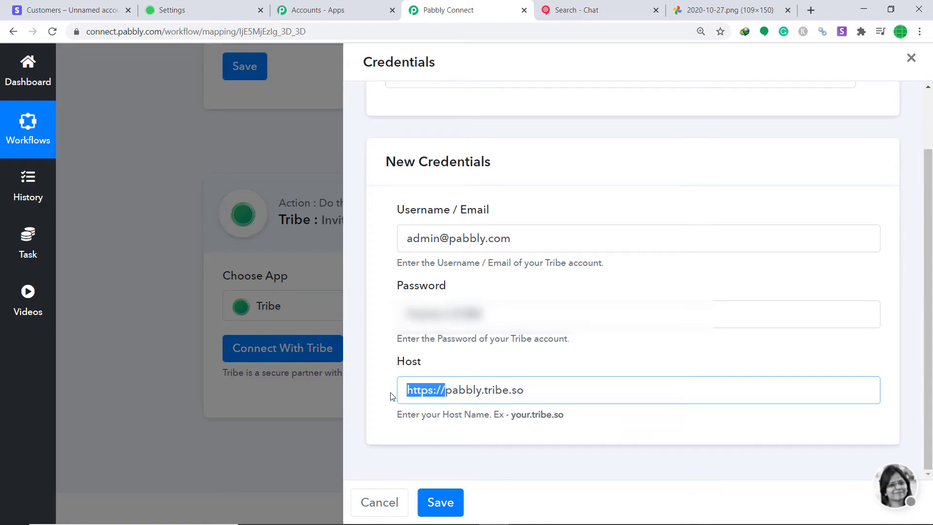
pyautogui.press('BackSpace')
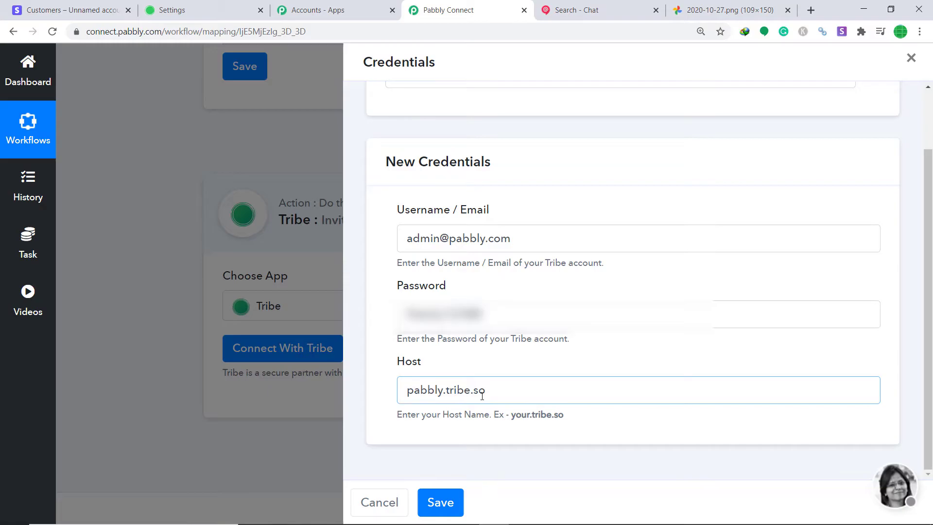
pyautogui.click(441, 504)
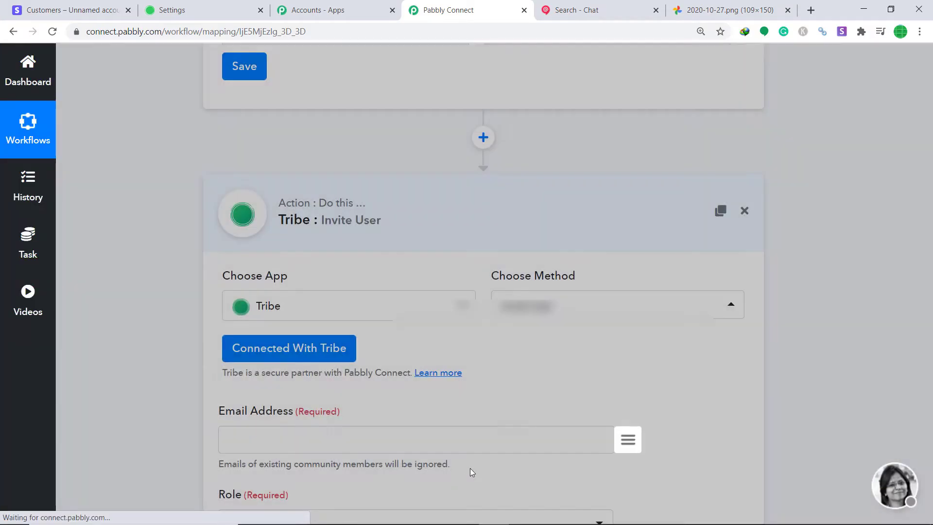
# - Map the Stripe customer's email into the Tribe invite's Email Address field
pyautogui.scroll(-6, 793, 277)
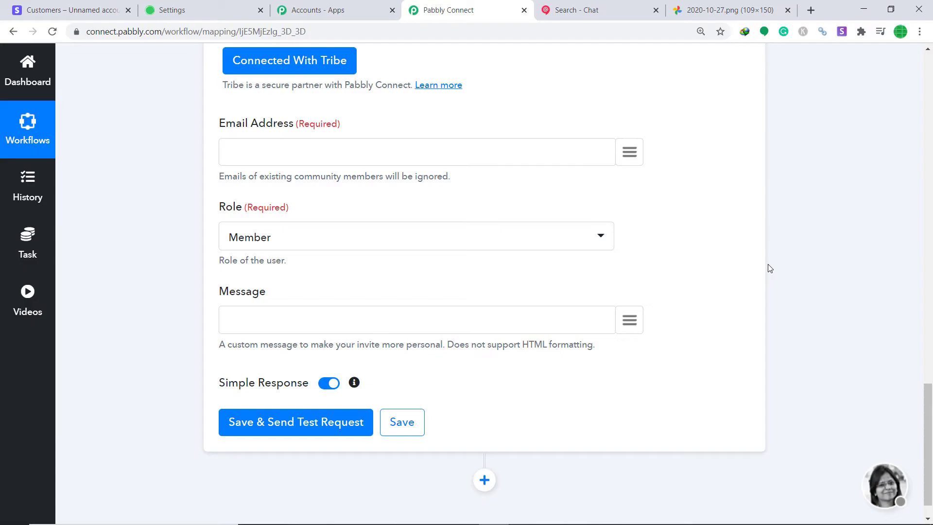
pyautogui.click(629, 153)
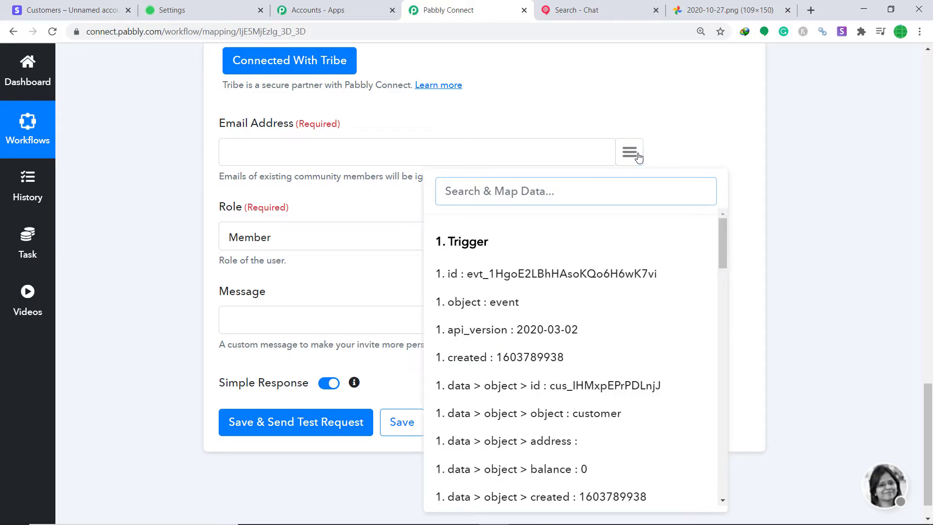
pyautogui.write('emai')
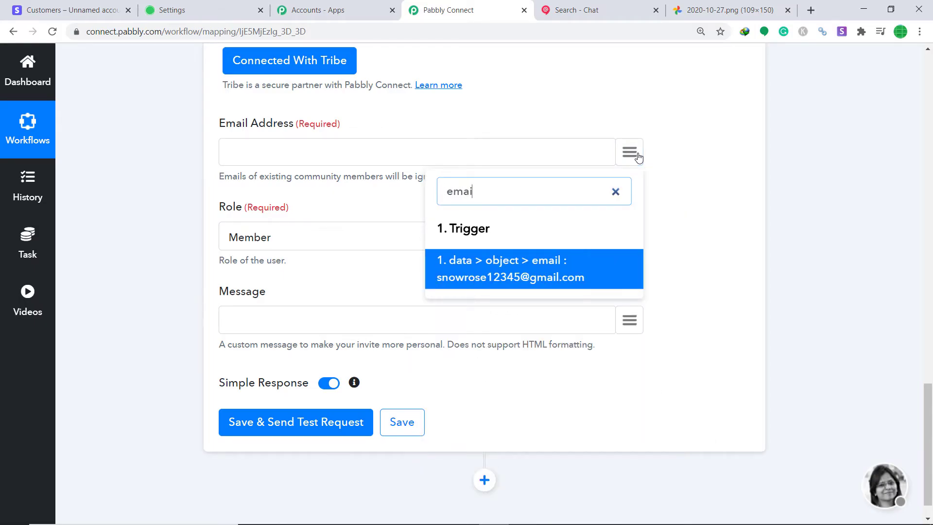
pyautogui.click(522, 279)
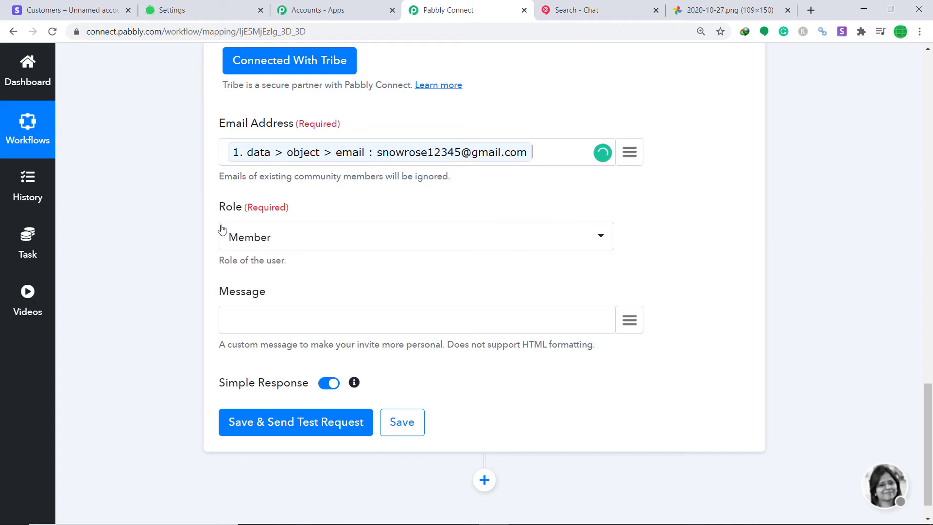
# - Map the customer's description into the Message field and send a test invite
pyautogui.scroll(-1, 524, 282)
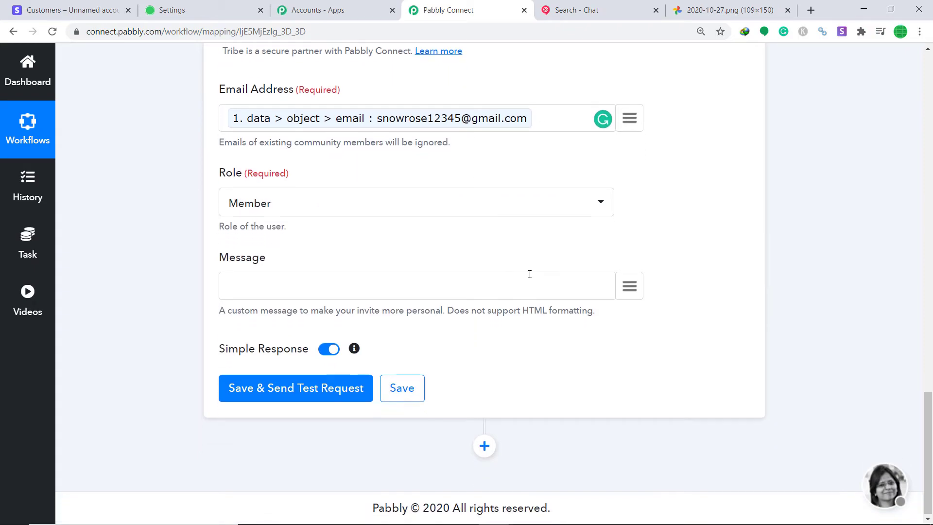
pyautogui.click(632, 289)
pyautogui.write('d')
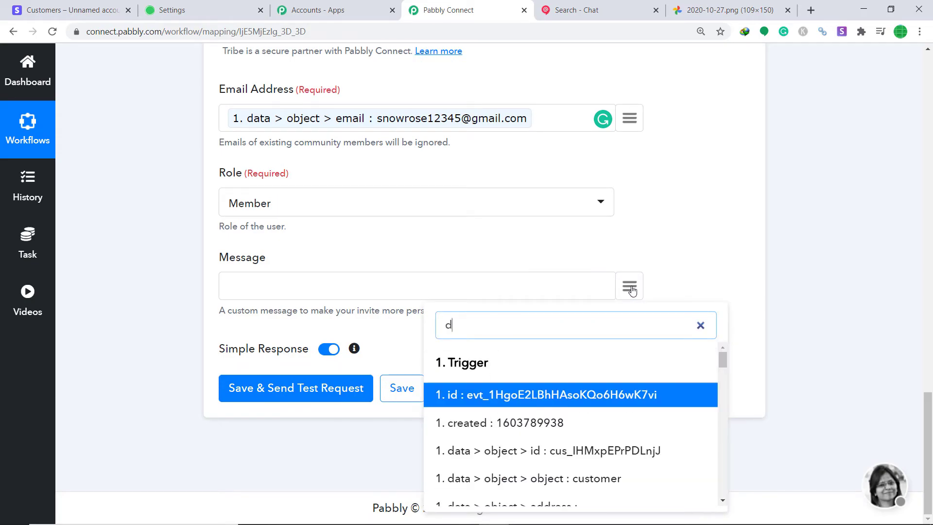
pyautogui.write('escrio')
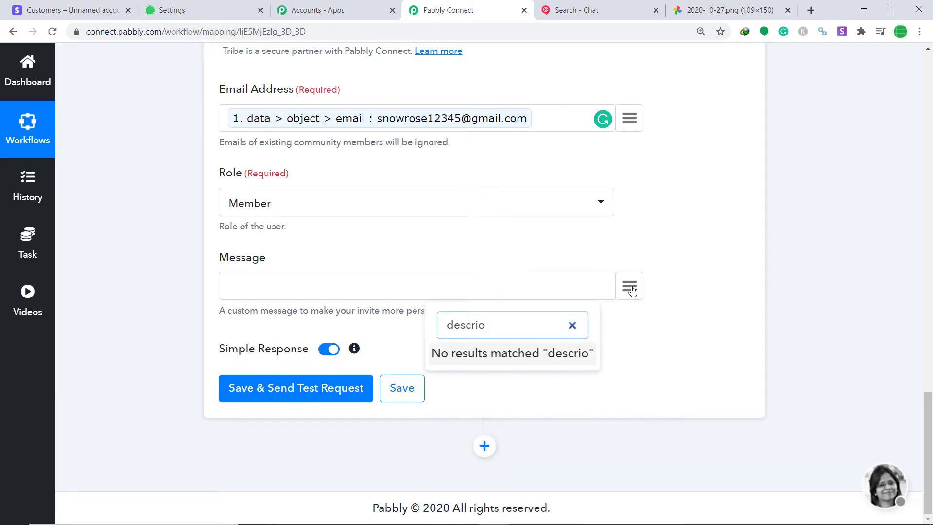
pyautogui.press('BackSpace')
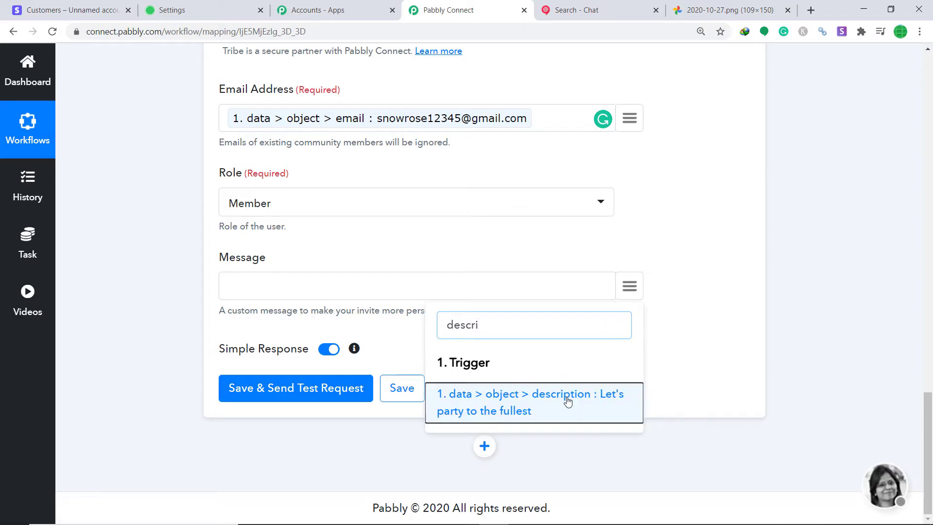
pyautogui.click(567, 401)
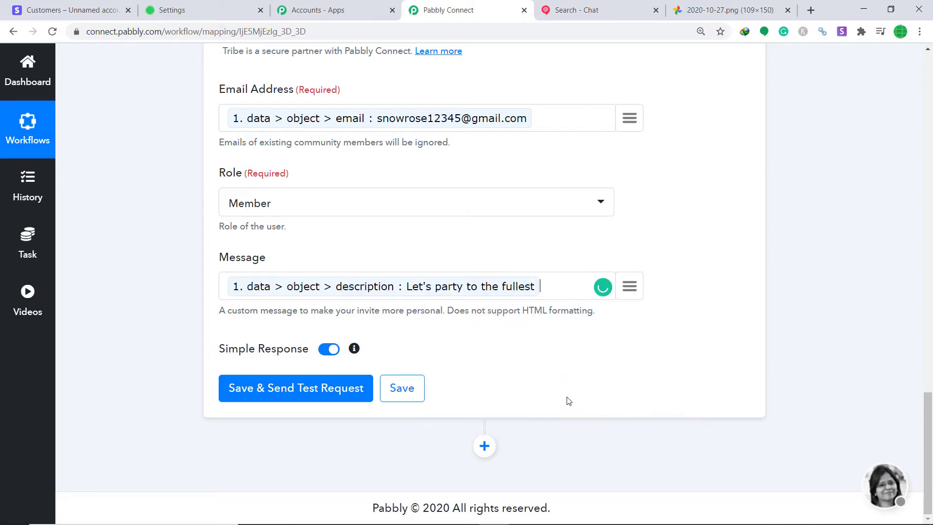
pyautogui.click(311, 395)
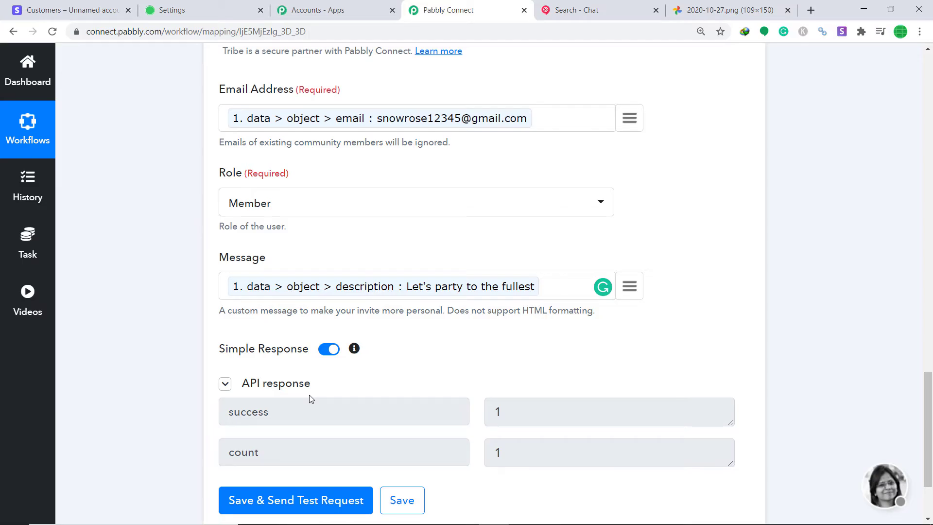
pyautogui.click(171, 10)
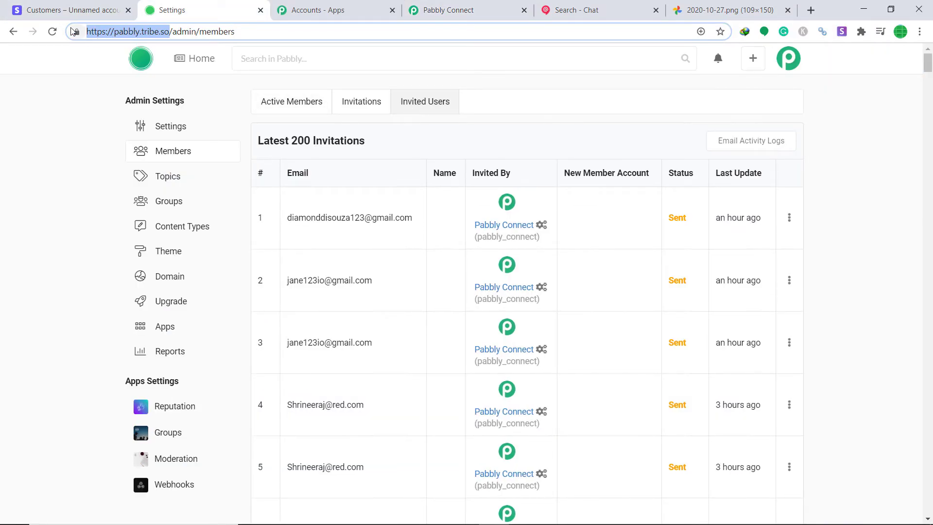
# - Reload the Tribe Members page and open Invited Users to find the new test invitation
pyautogui.click(52, 31)
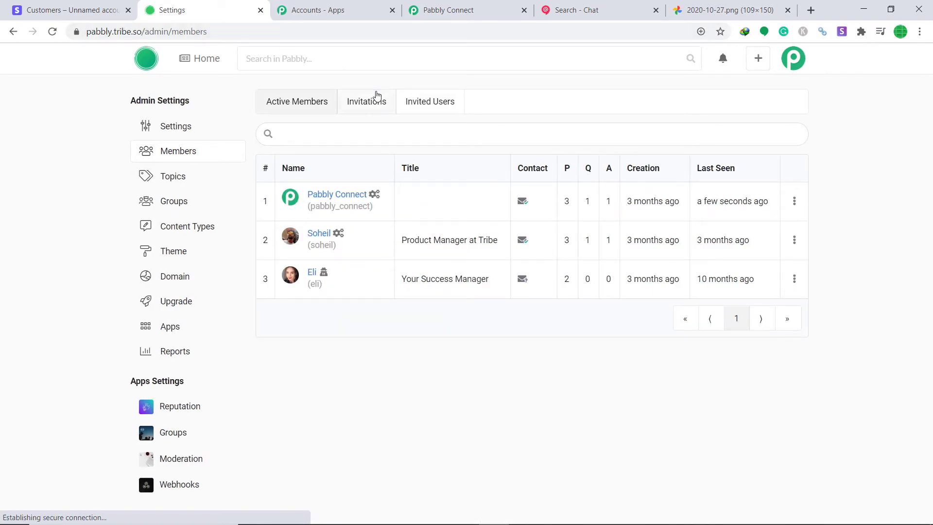
pyautogui.click(423, 109)
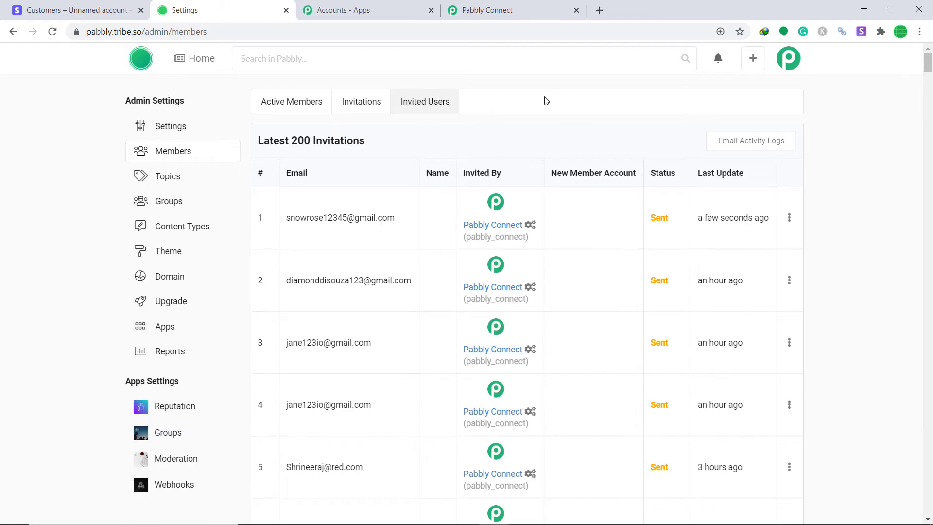
# - Collapse the Tribe action and Stripe trigger cards so the full Stripe To Tribe workflow shows
pyautogui.click(523, 15)
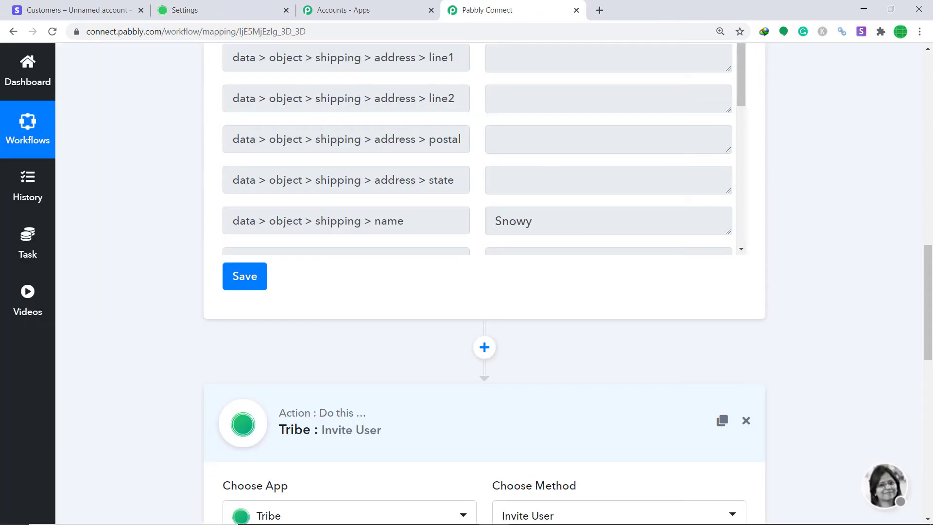
pyautogui.moveTo(928, 340); pyautogui.dragTo(931, 430)
pyautogui.scroll(5, 465, 258)
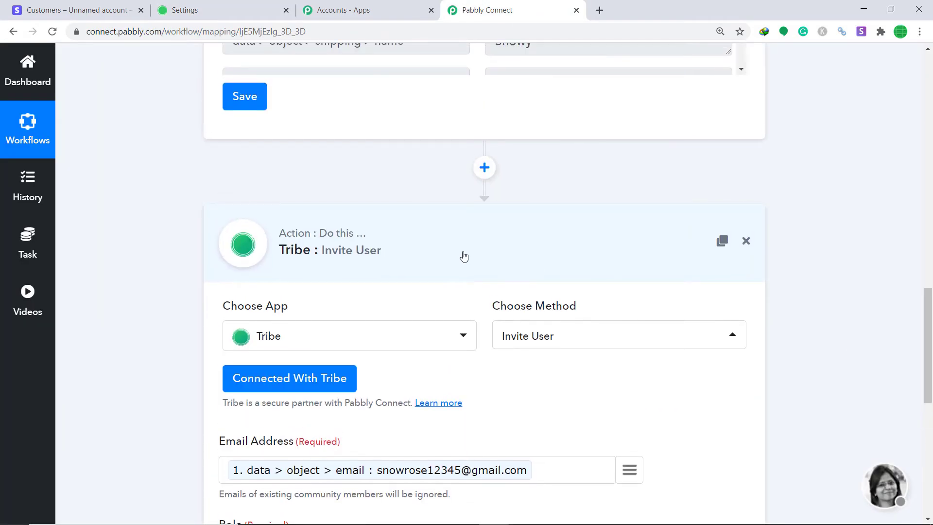
pyautogui.click(464, 256)
pyautogui.scroll(10, 510, 139)
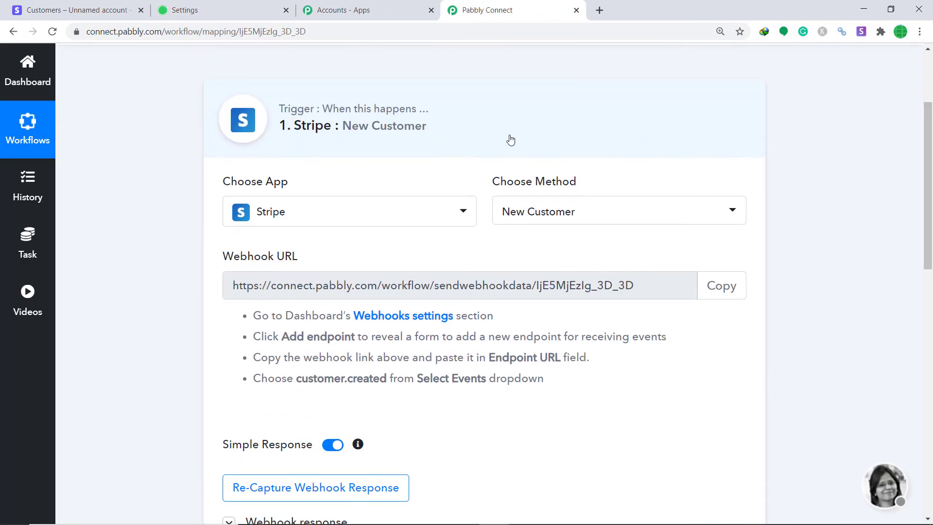
pyautogui.click(472, 145)
pyautogui.moveTo(928, 253); pyautogui.dragTo(930, 210)
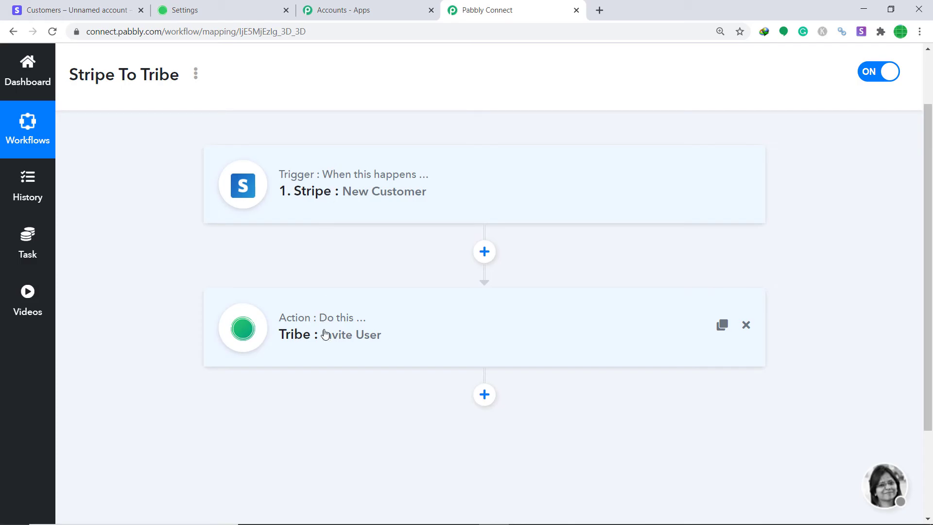
pyautogui.click(104, 7)
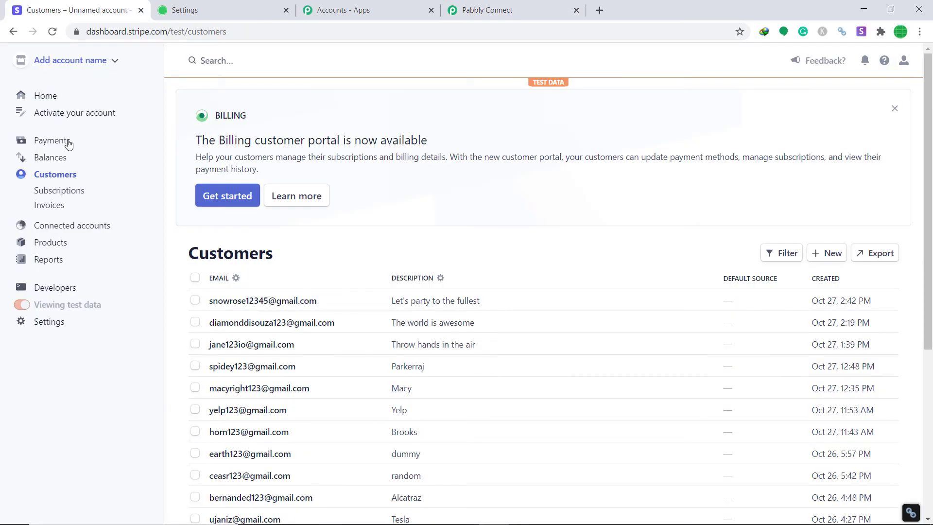
# - Start a new Stripe customer and enter the customer's name and e-mail address
pyautogui.click(825, 258)
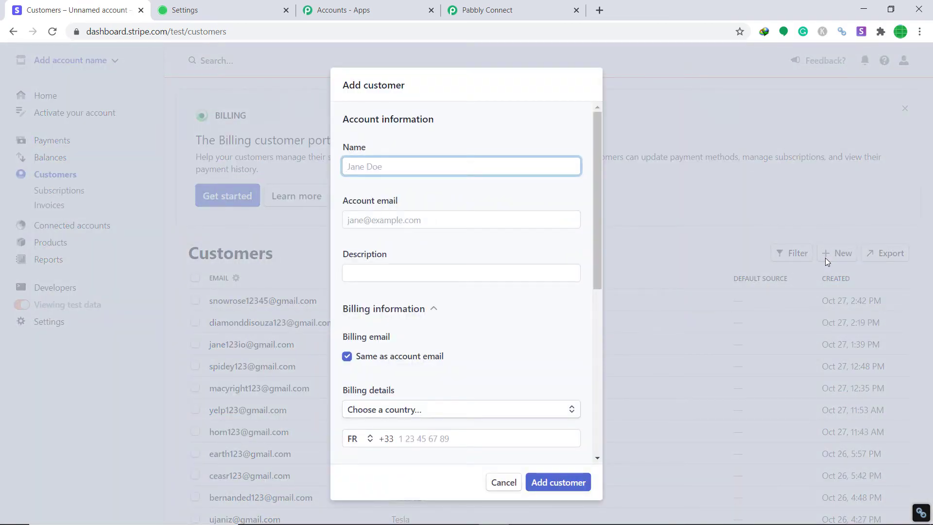
pyautogui.write('r')
pyautogui.write('a')
pyautogui.press('BackSpace')
pyautogui.press('BackSpace')
pyautogui.write('R')
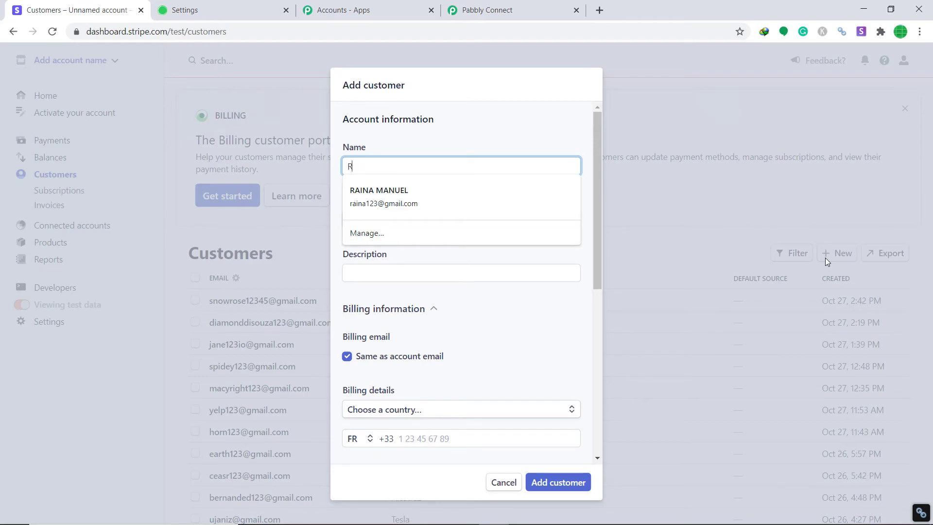
pyautogui.write('ubyr')
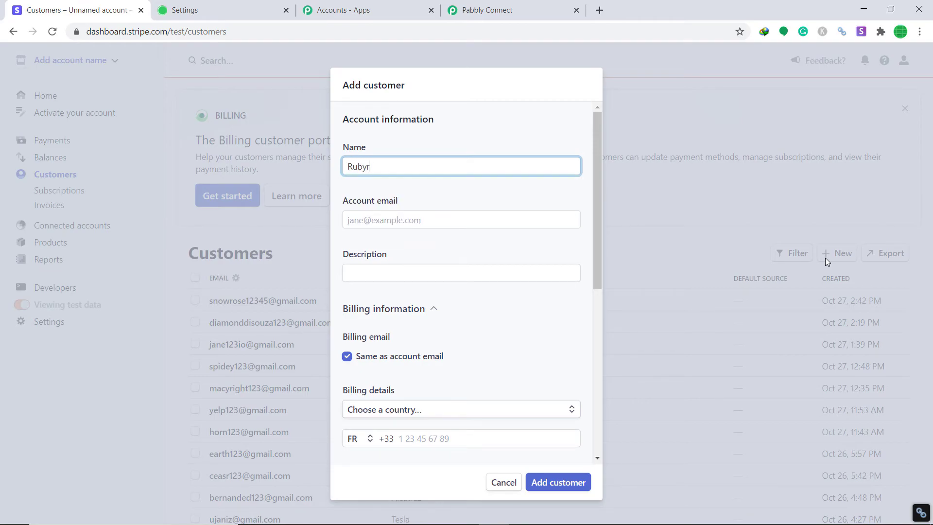
pyautogui.write('osy')
pyautogui.click(440, 219)
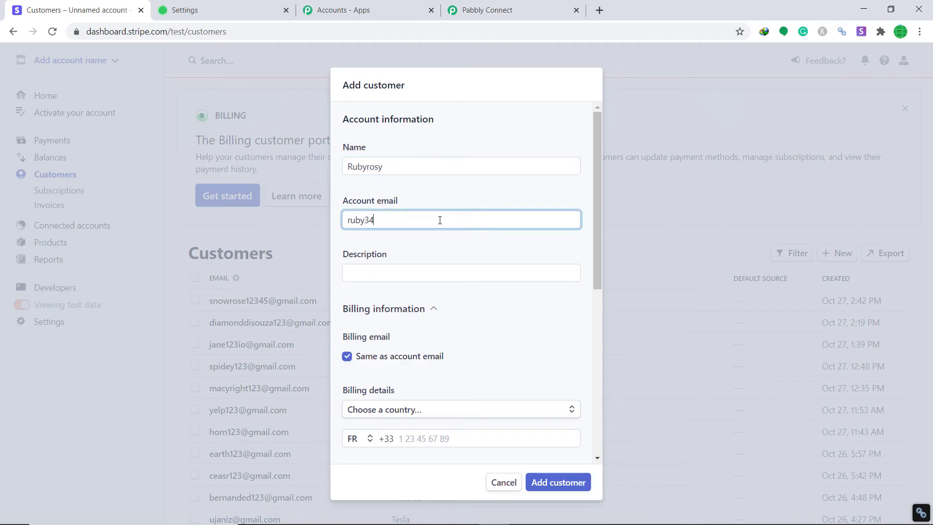
# - Give the customer the description 'Let's work together' and add the customer
pyautogui.click(397, 269)
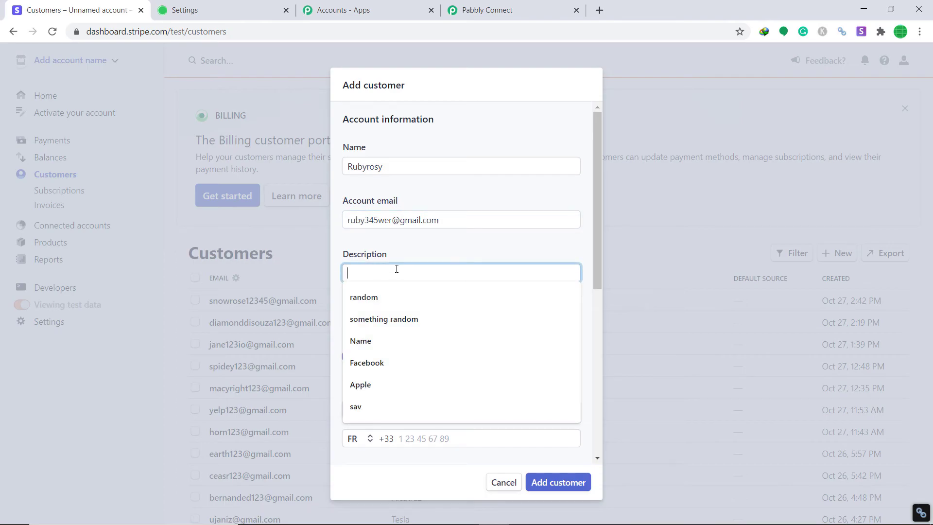
pyautogui.write("Let's ")
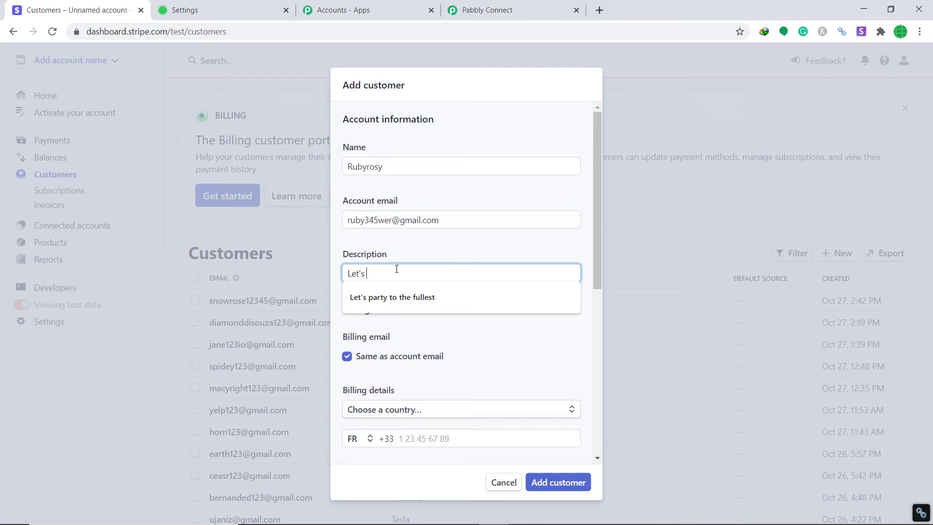
pyautogui.write('work toe')
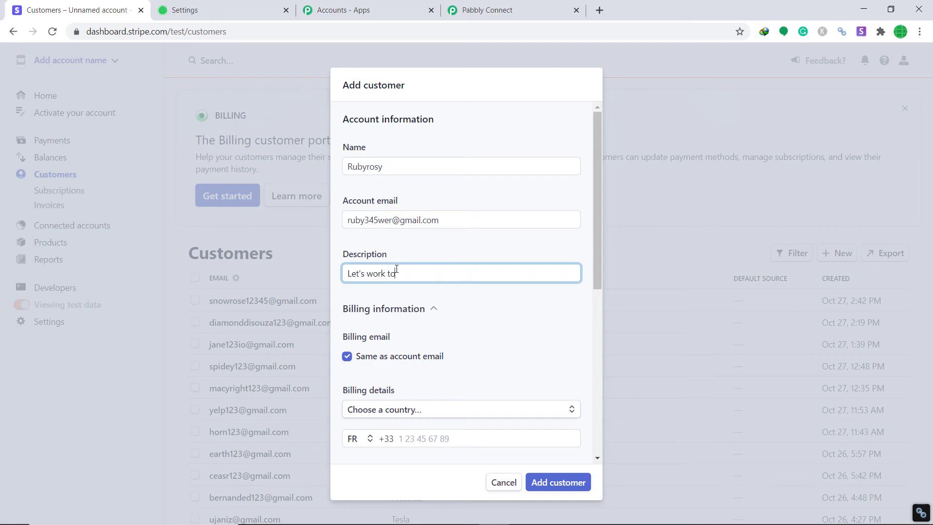
pyautogui.write('gther')
pyautogui.press('BackSpace')
pyautogui.press('BackSpace')
pyautogui.press('BackSpace')
pyautogui.press('BackSpace')
pyautogui.press('BackSpace')
pyautogui.press('BackSpace')
pyautogui.write('gether')
pyautogui.scroll(-7, 466, 279)
pyautogui.click(552, 490)
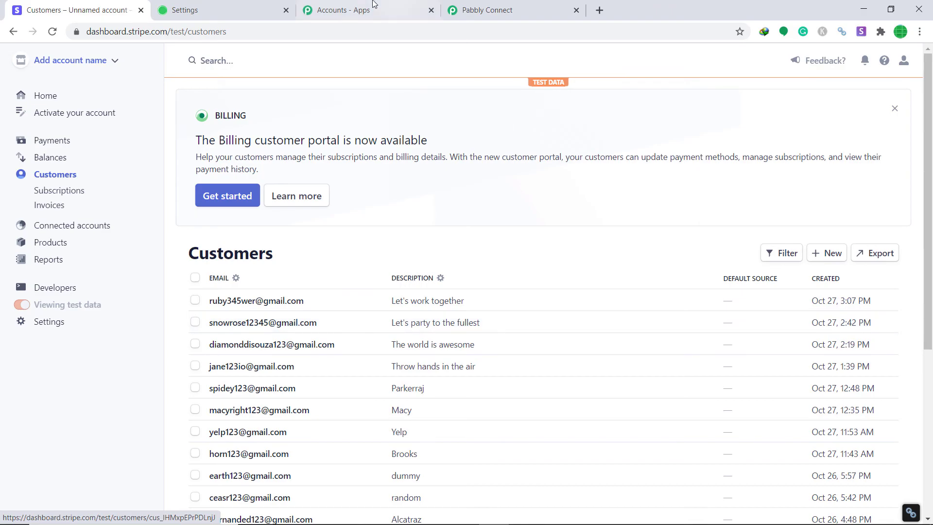
# - Reload the Tribe Members page and open the Invited Users list to check the newest invite
pyautogui.click(256, 6)
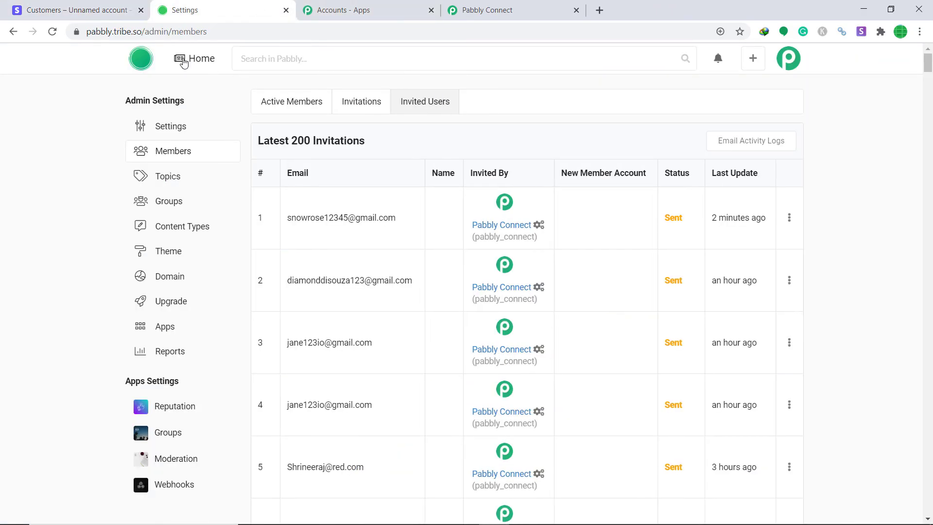
pyautogui.click(52, 31)
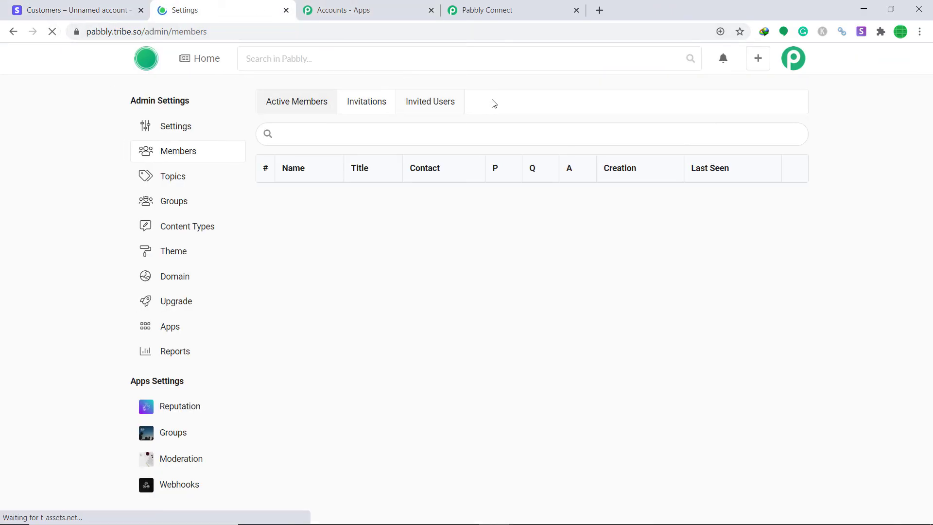
pyautogui.click(425, 106)
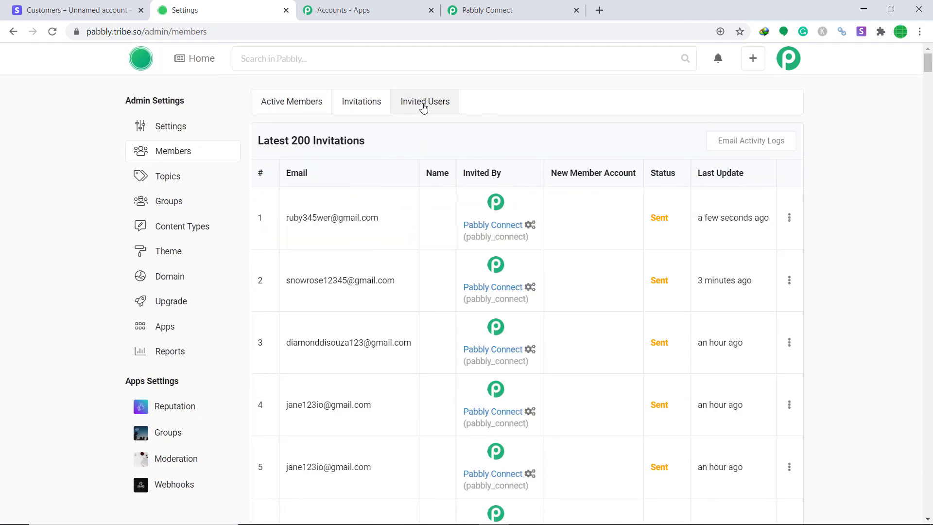